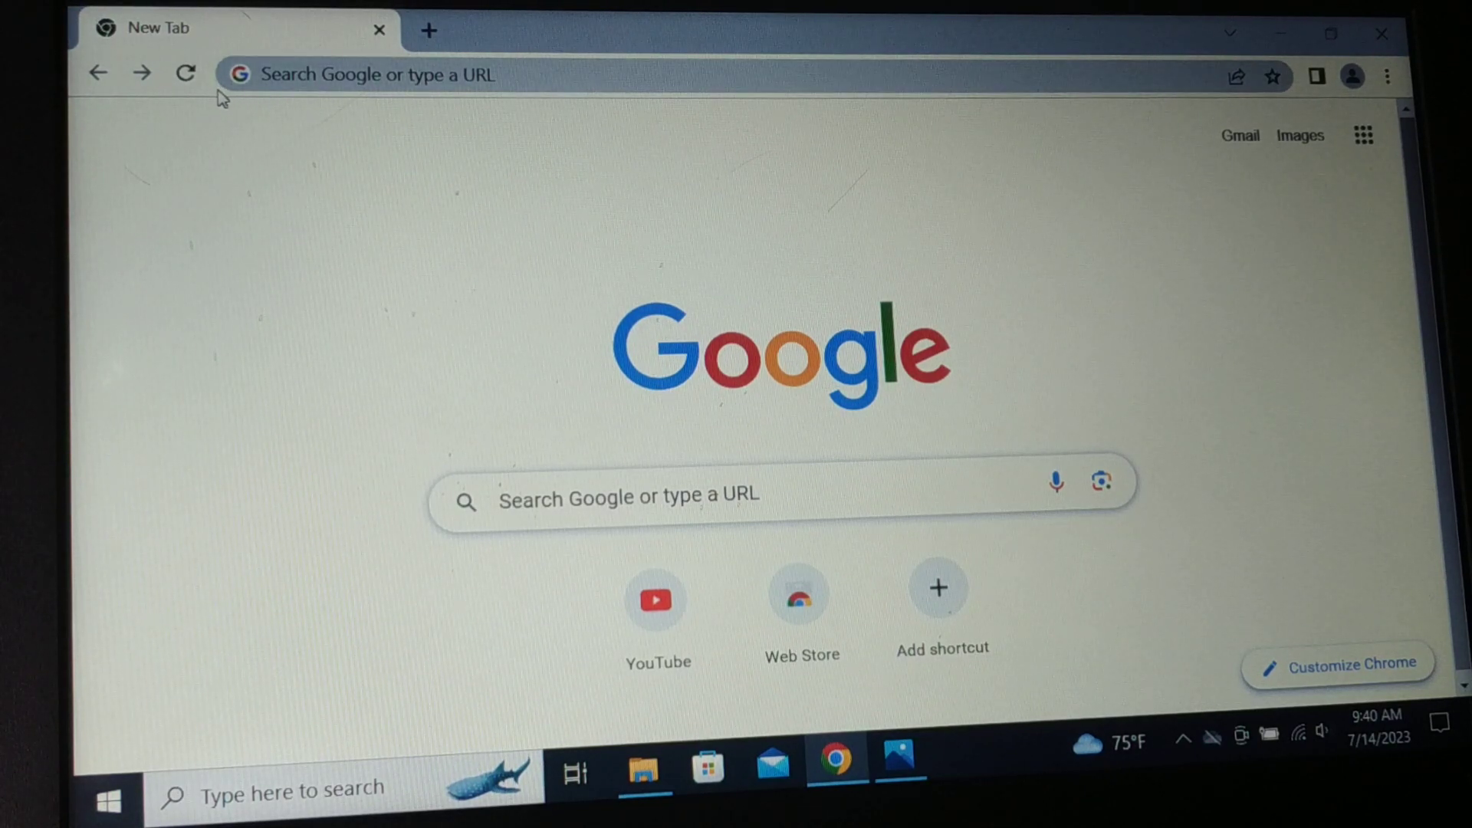
Reload the New Tab page twice to see whether it loads
click(185, 73)
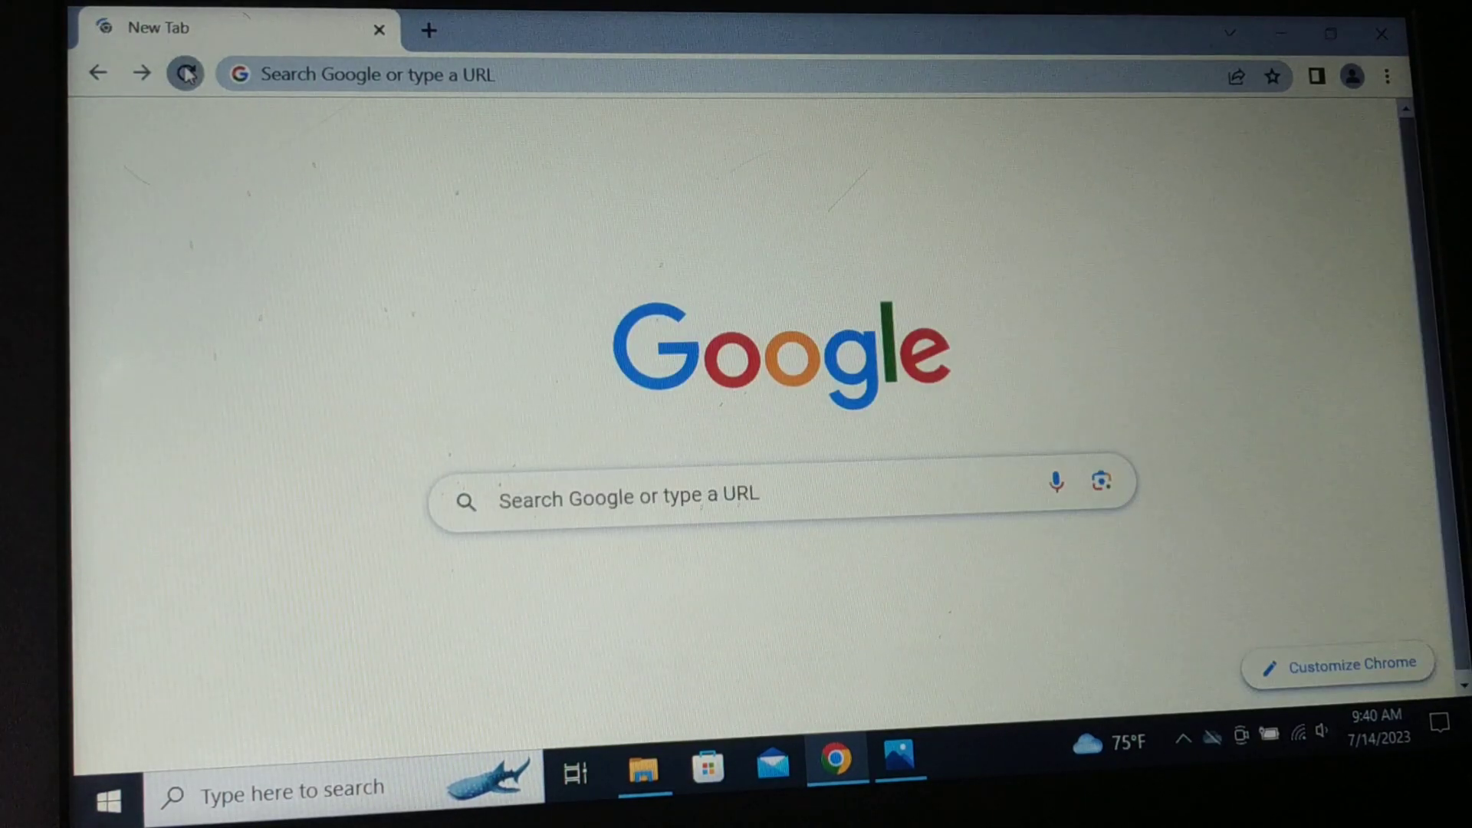
click(186, 73)
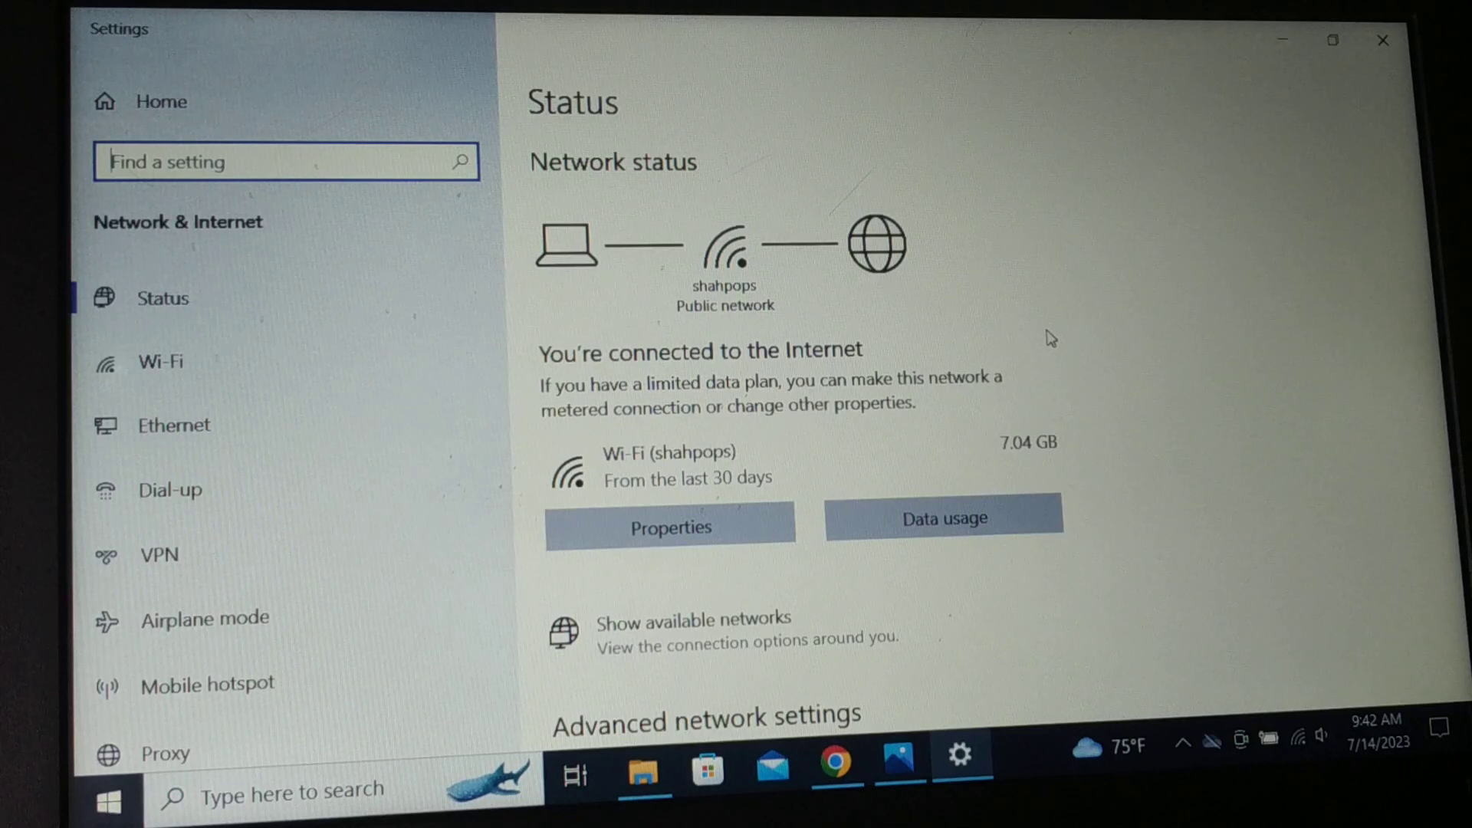
key(alt+F4)
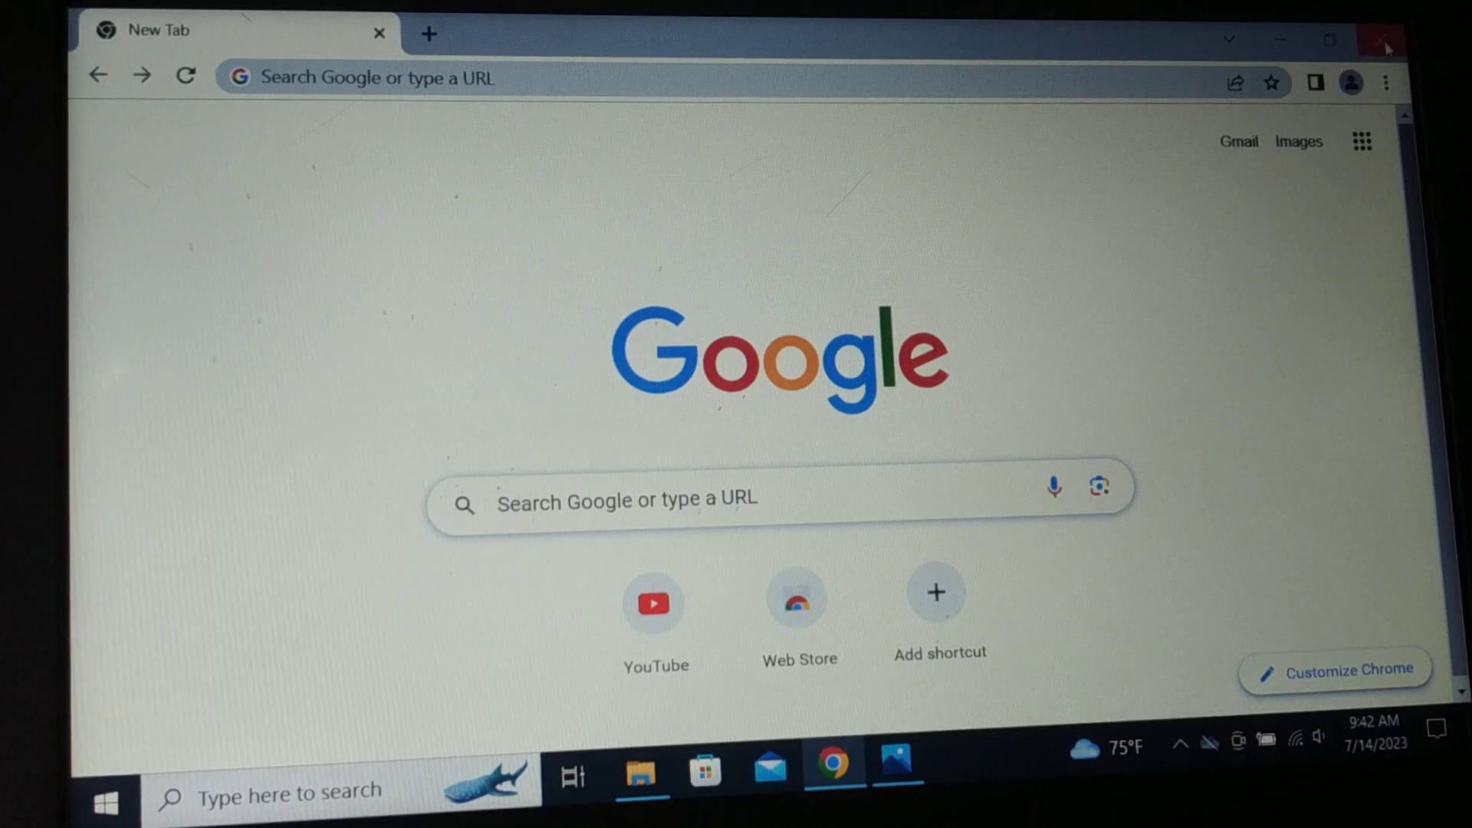
Open Chrome's History page from the main menu
click(1386, 82)
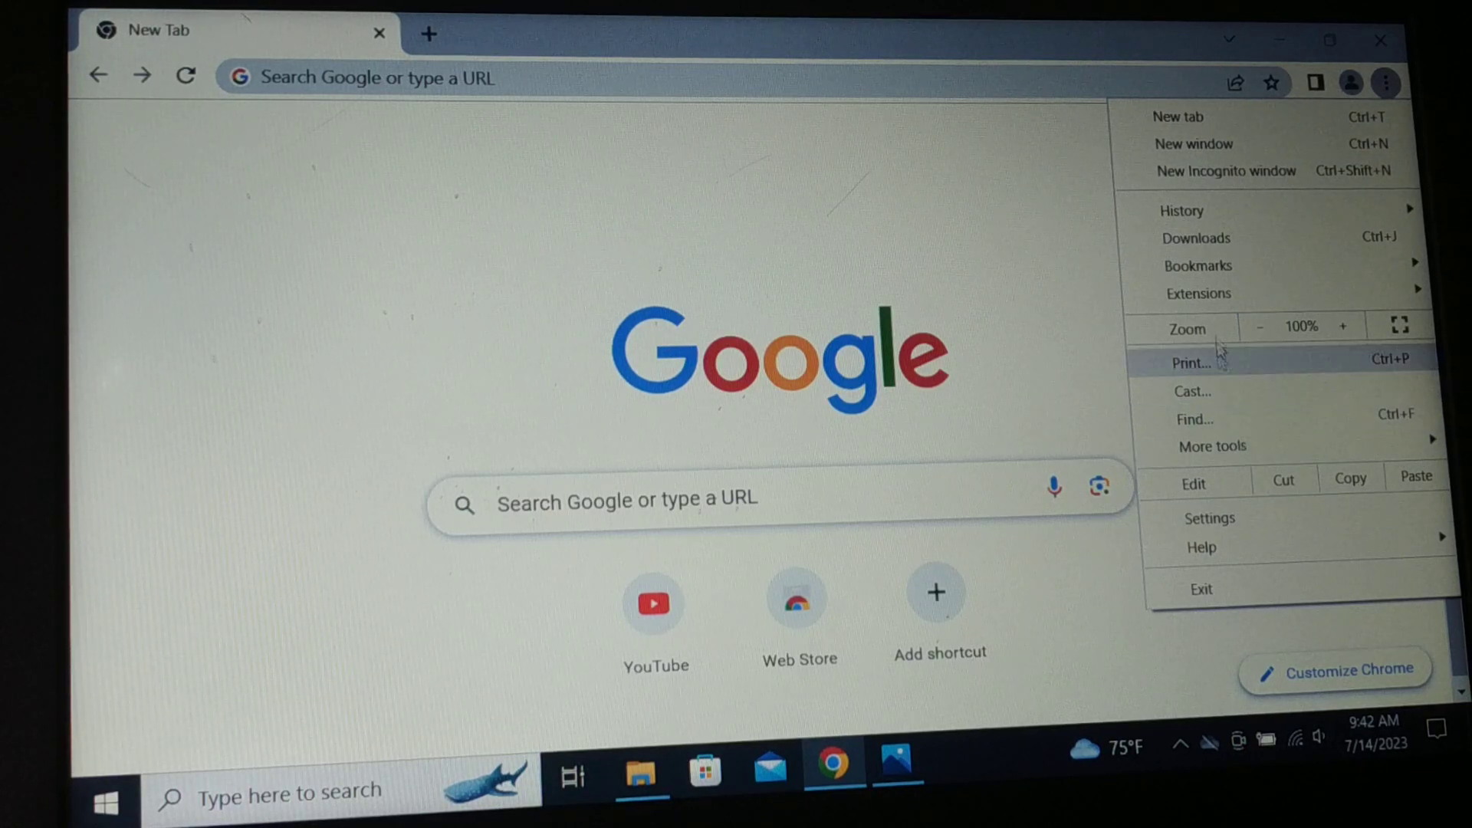
mouse_move(1183, 210)
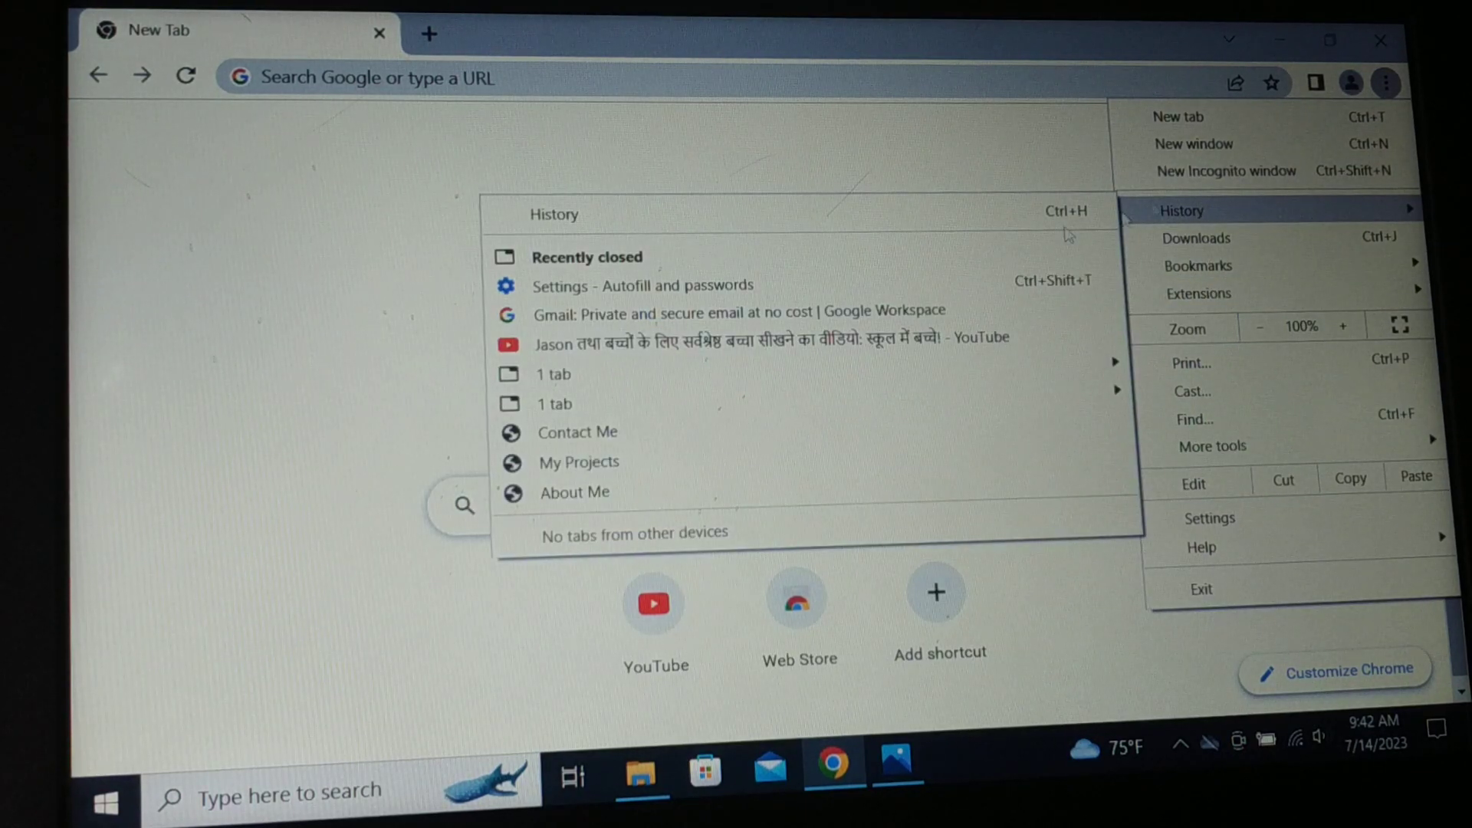
click(614, 218)
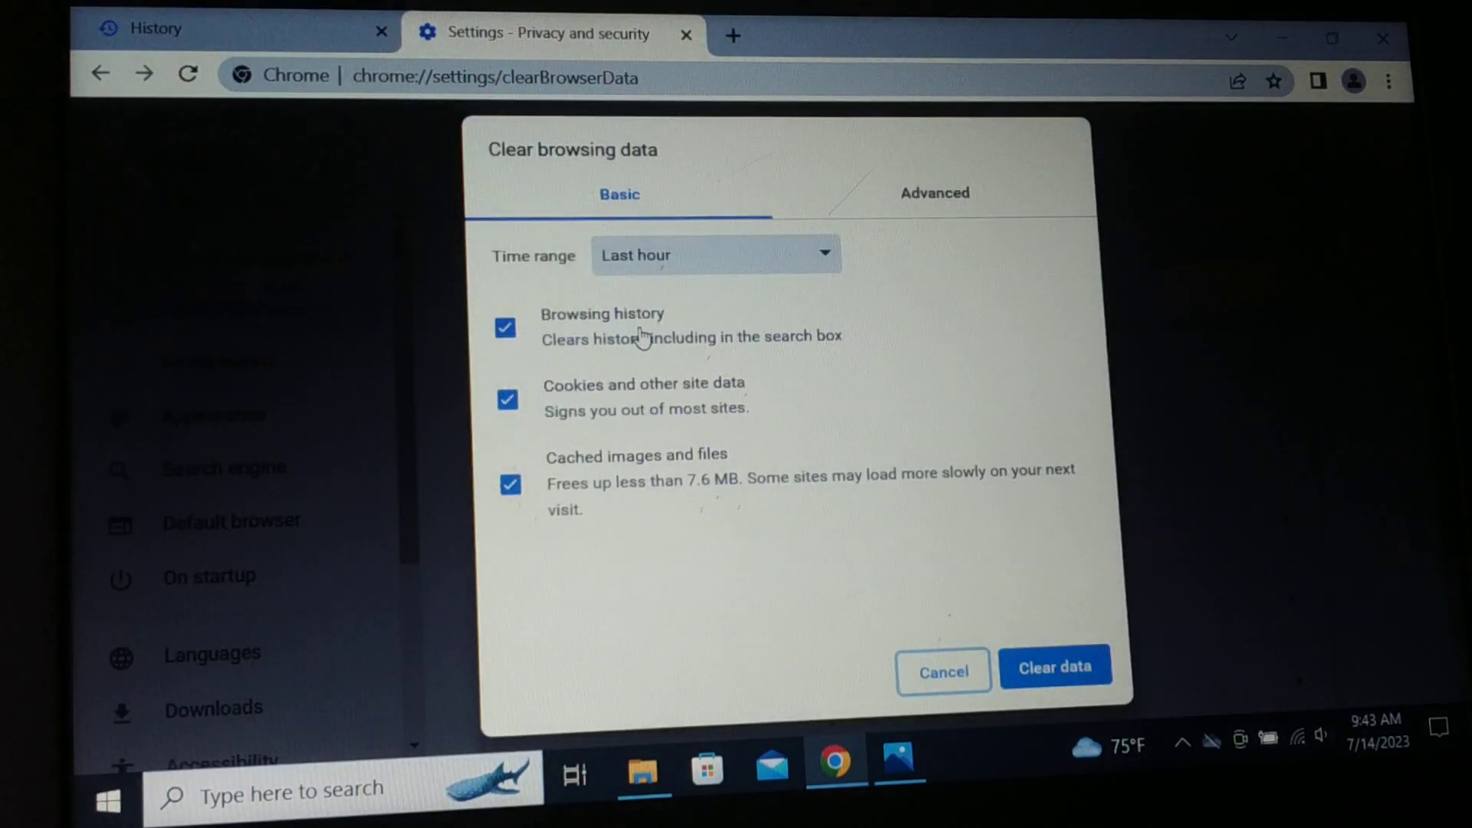
Clear all-time browsing data under Advanced, leaving passwords and autofill data unchecked
click(928, 210)
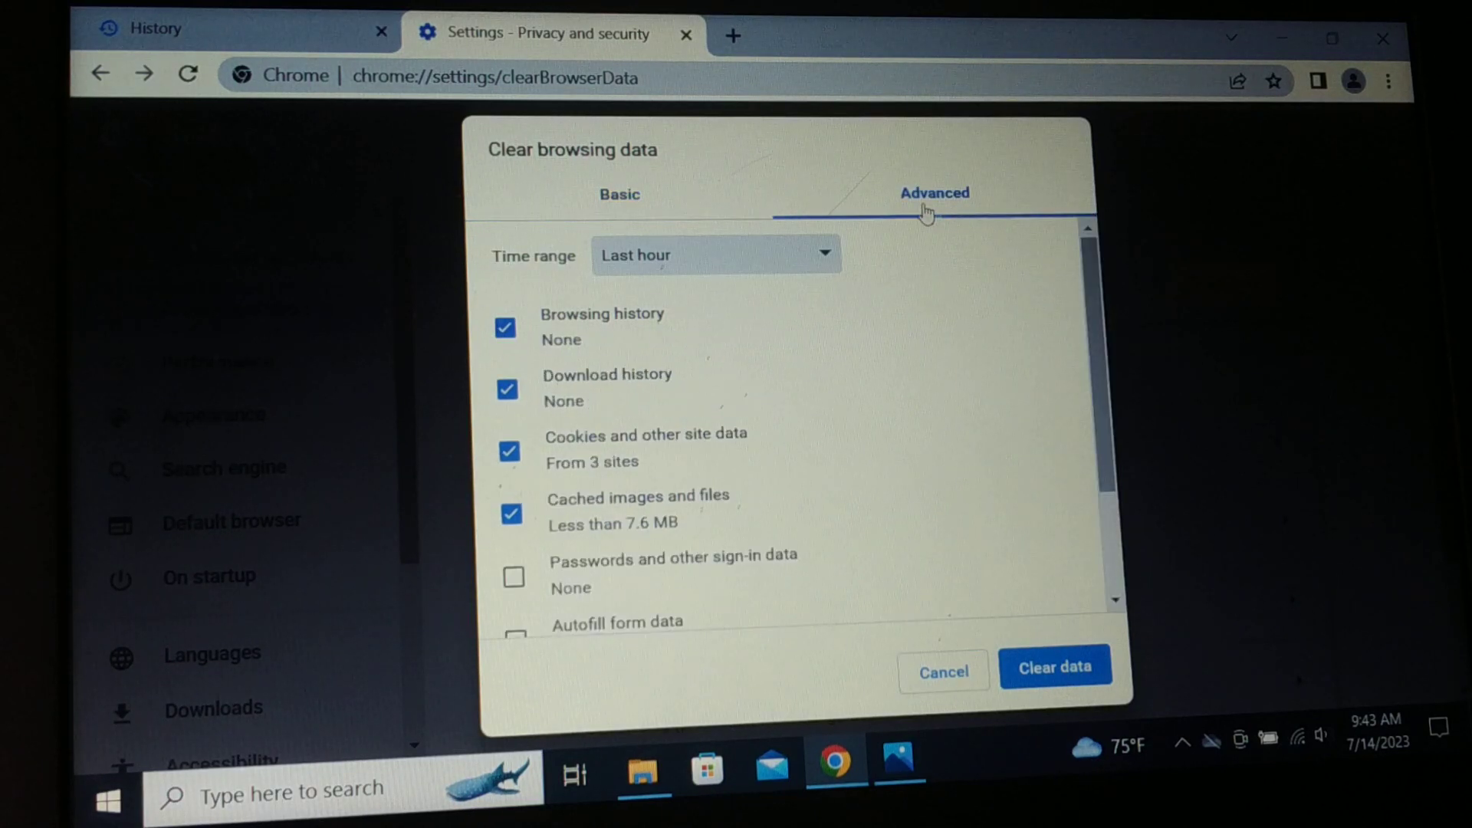
click(804, 255)
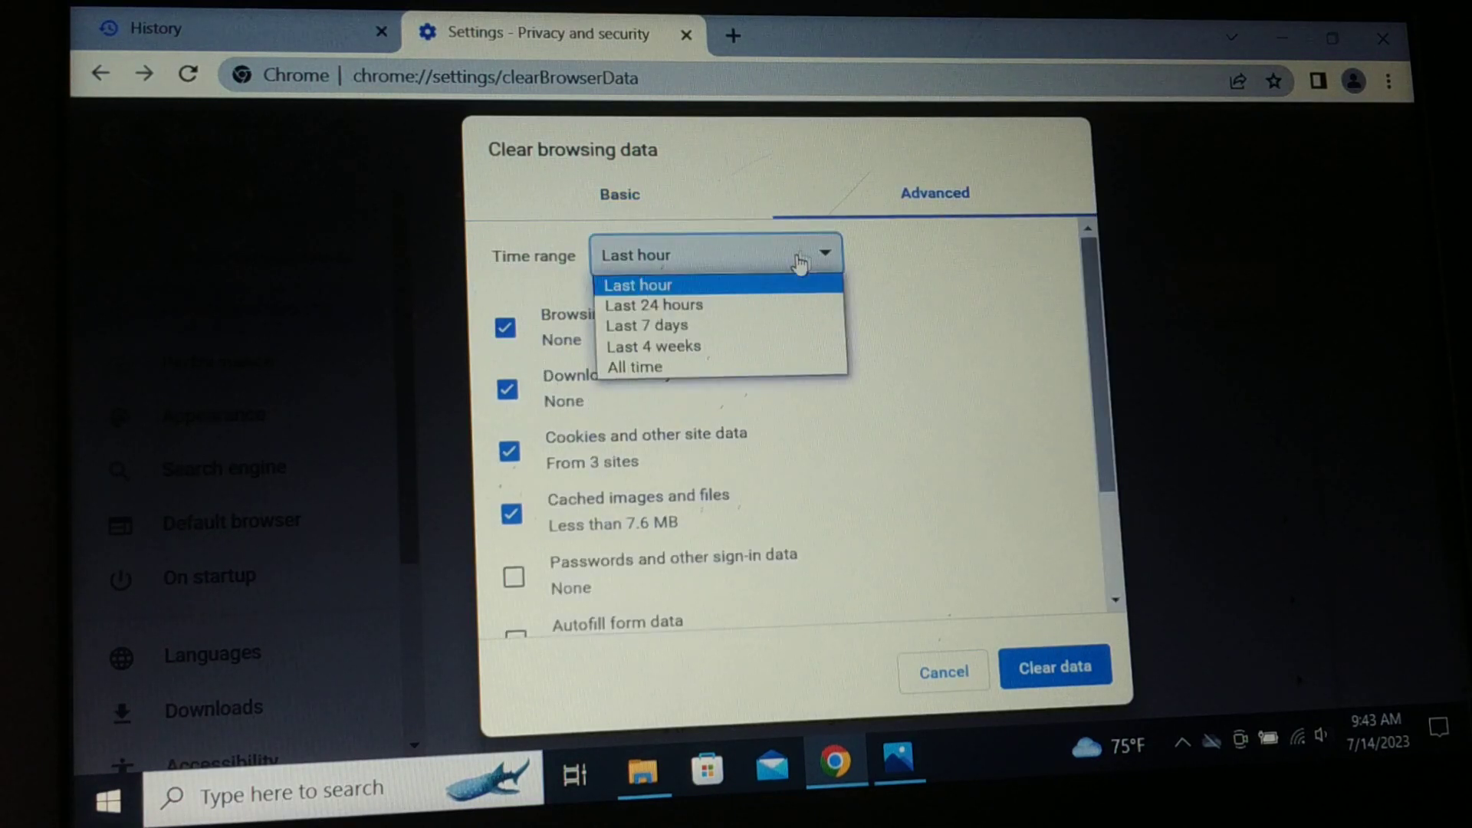
click(707, 368)
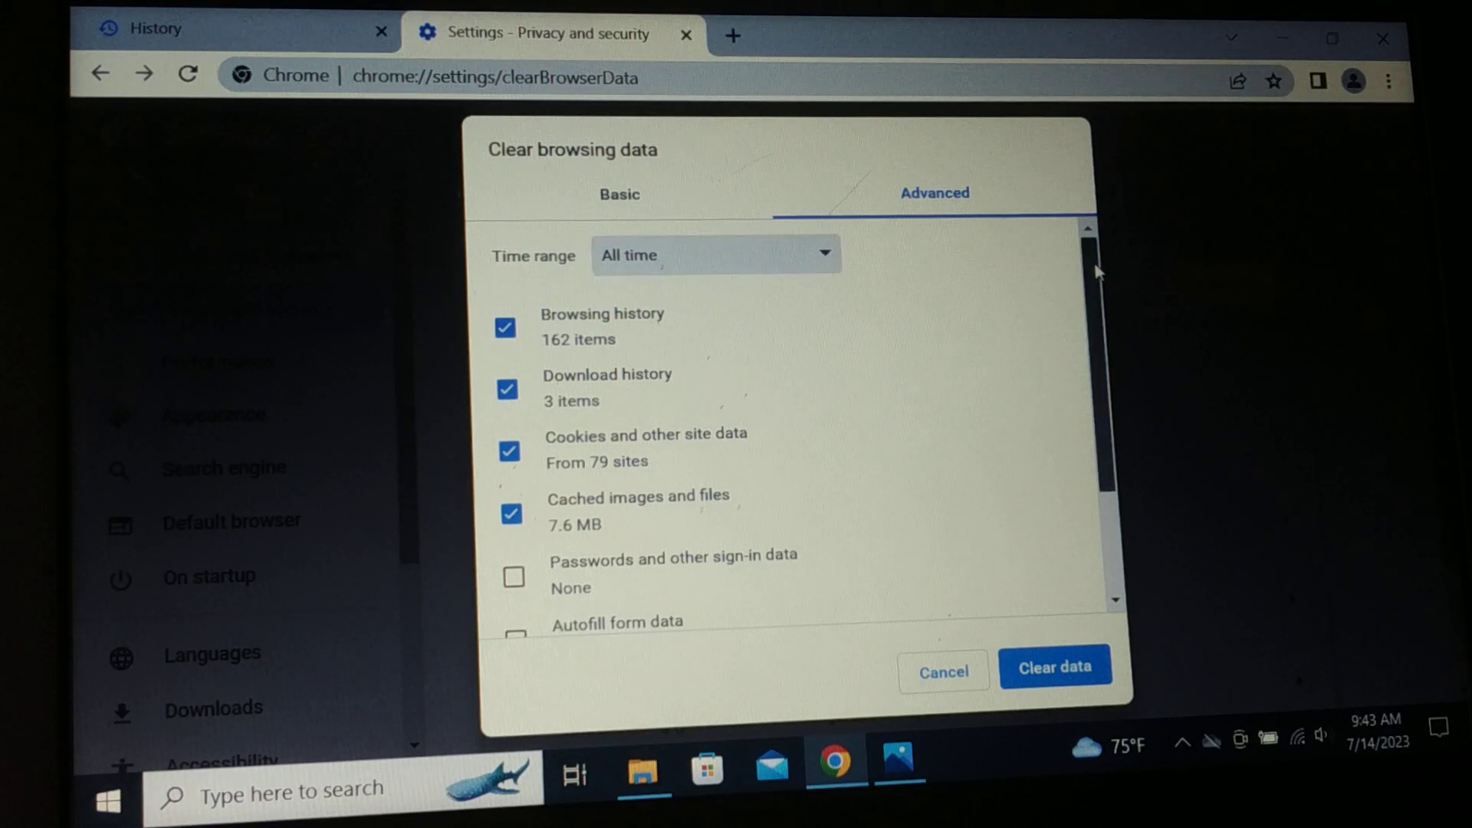
drag(1095, 277, 1091, 373)
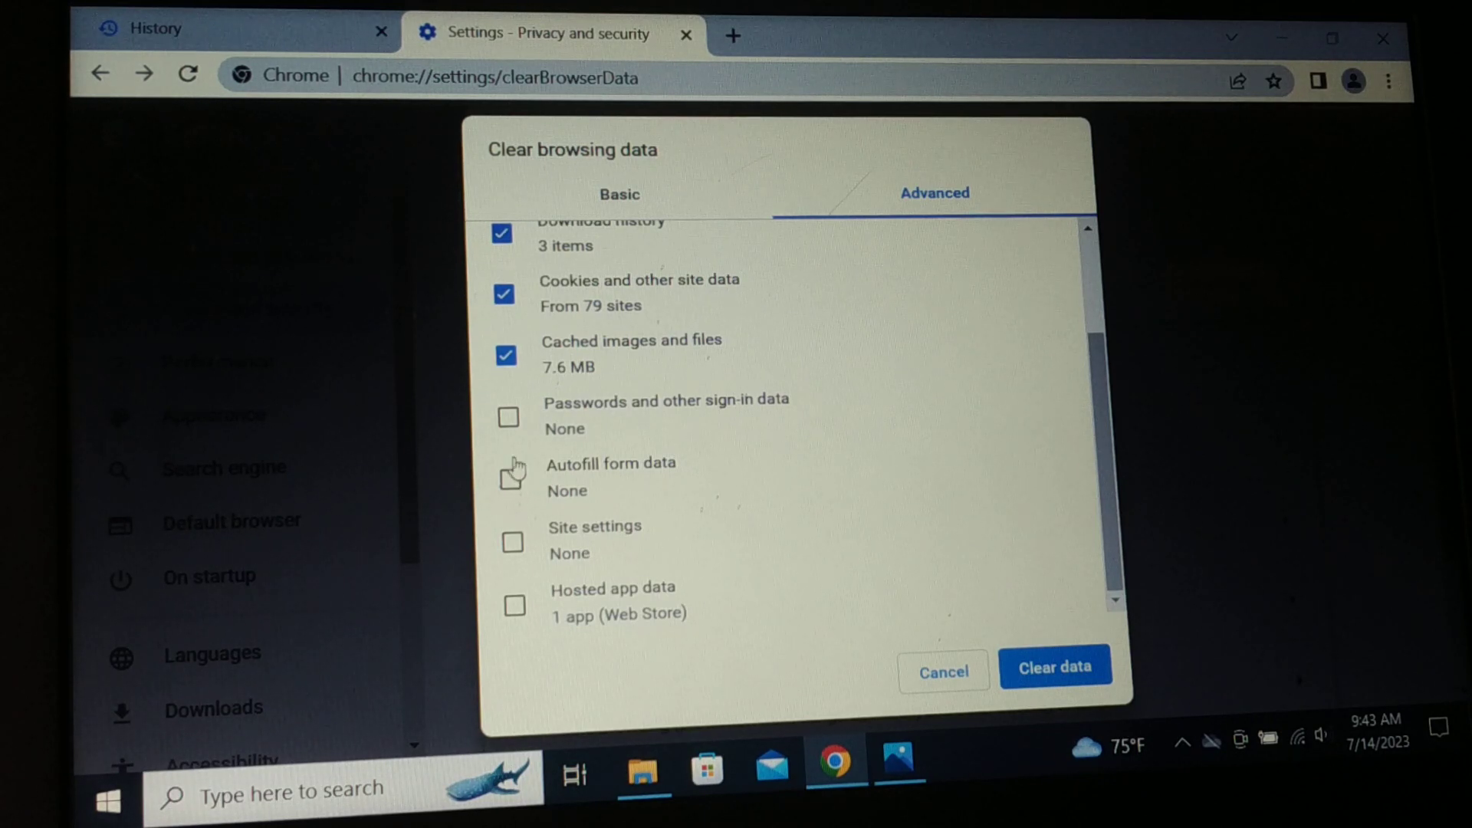
click(508, 420)
click(513, 543)
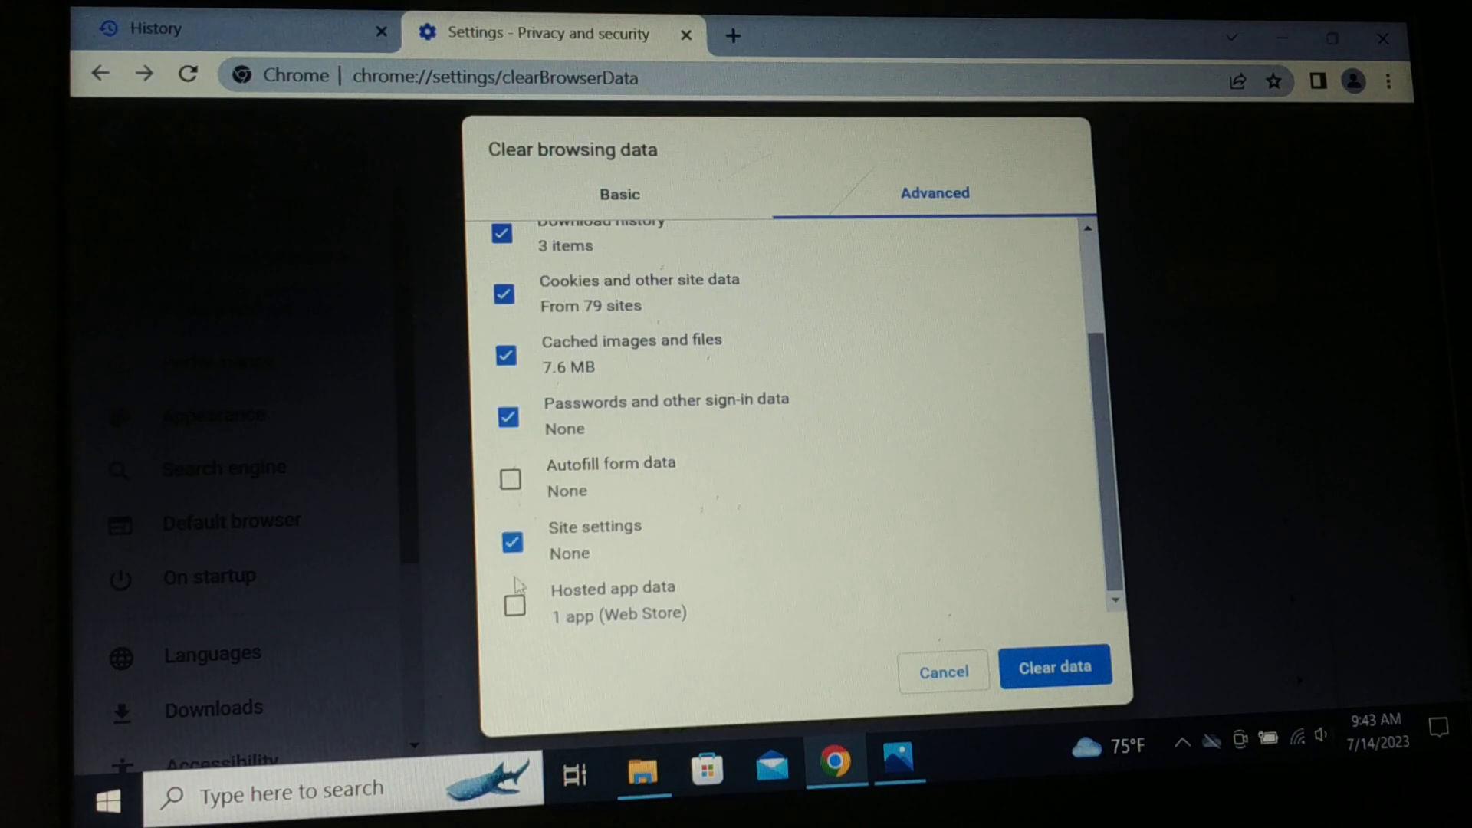
click(515, 607)
click(511, 481)
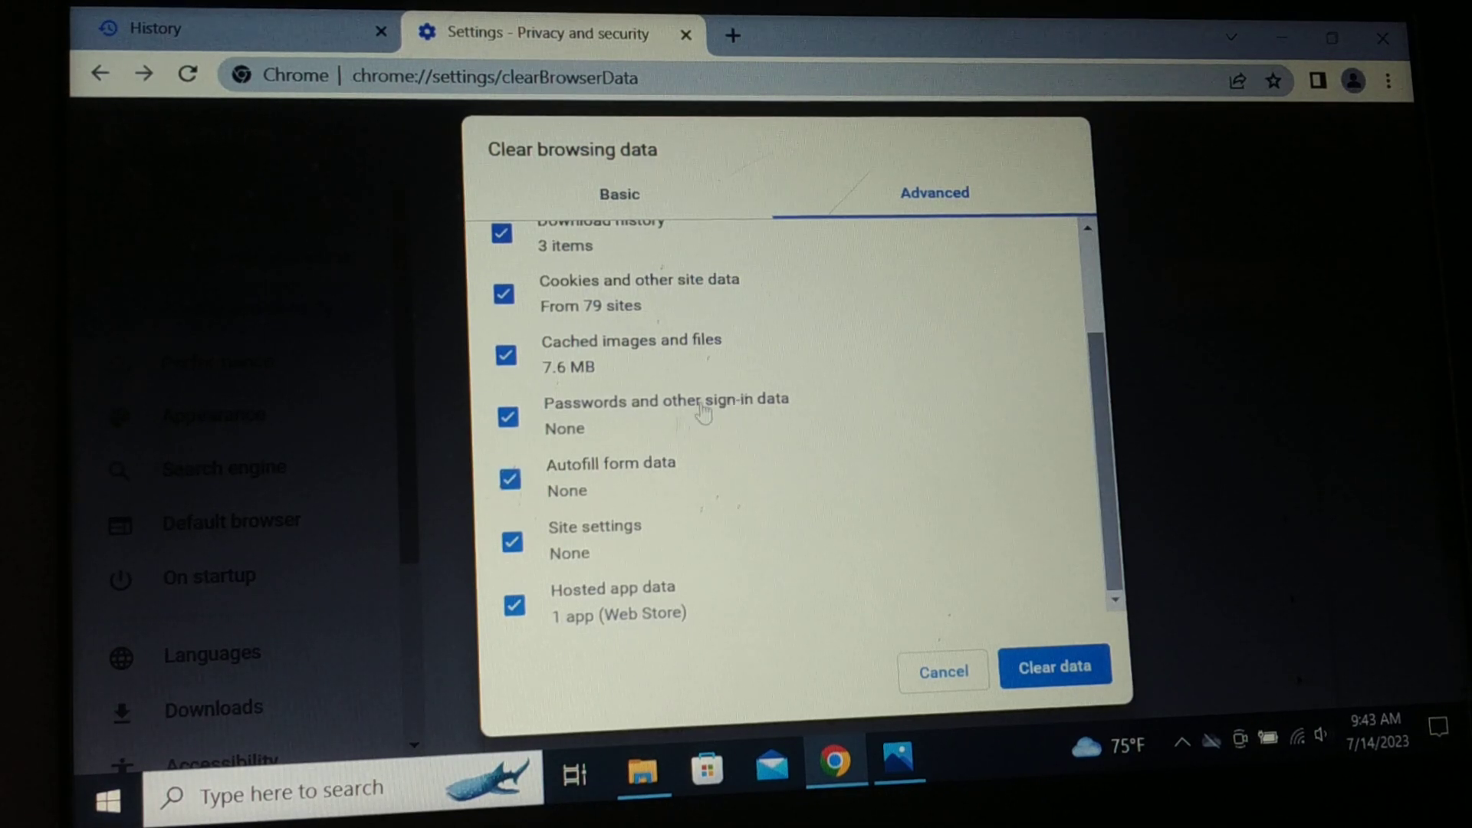
click(507, 478)
drag(1101, 491, 1098, 392)
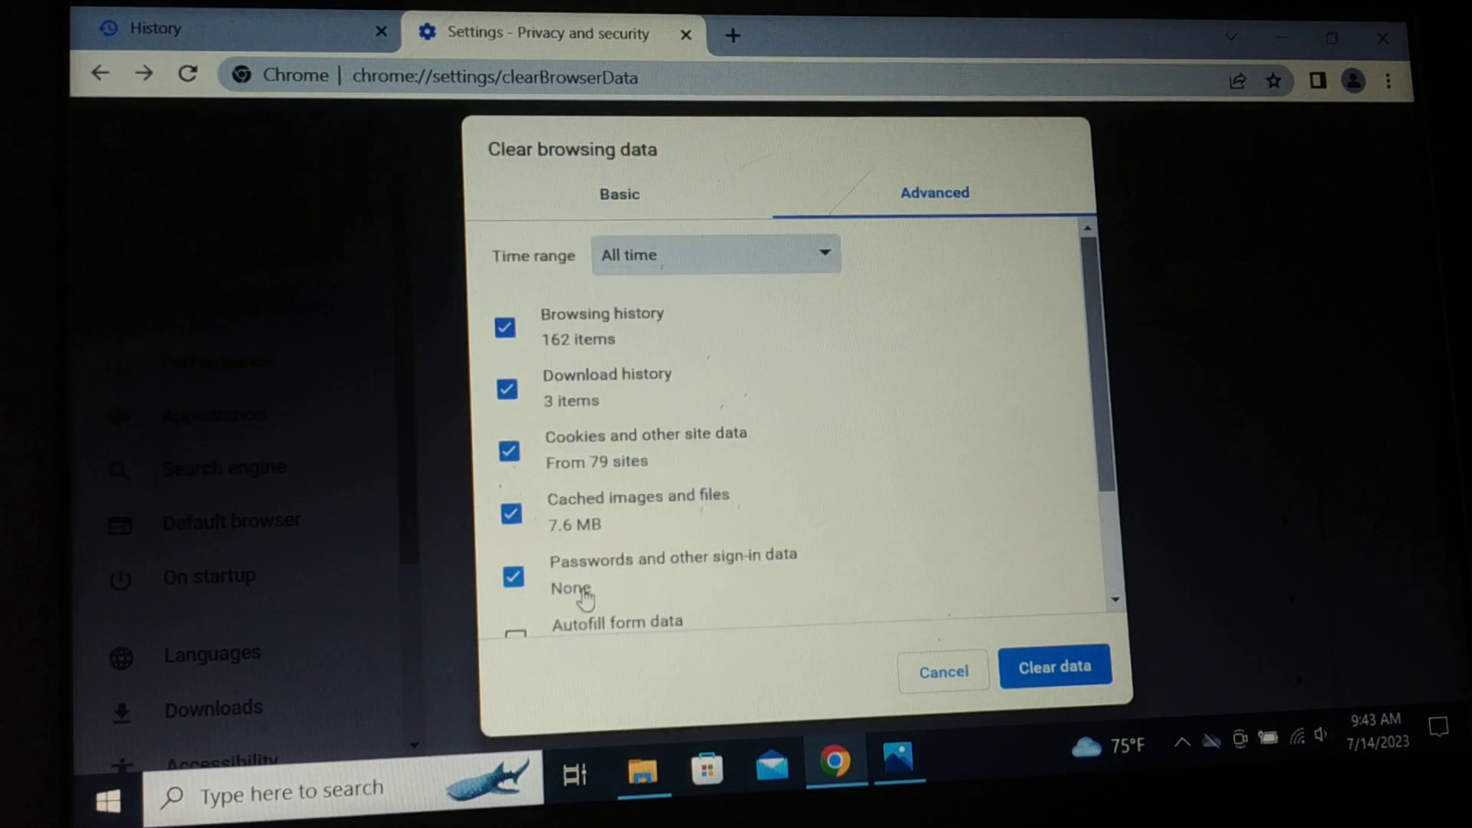
click(513, 579)
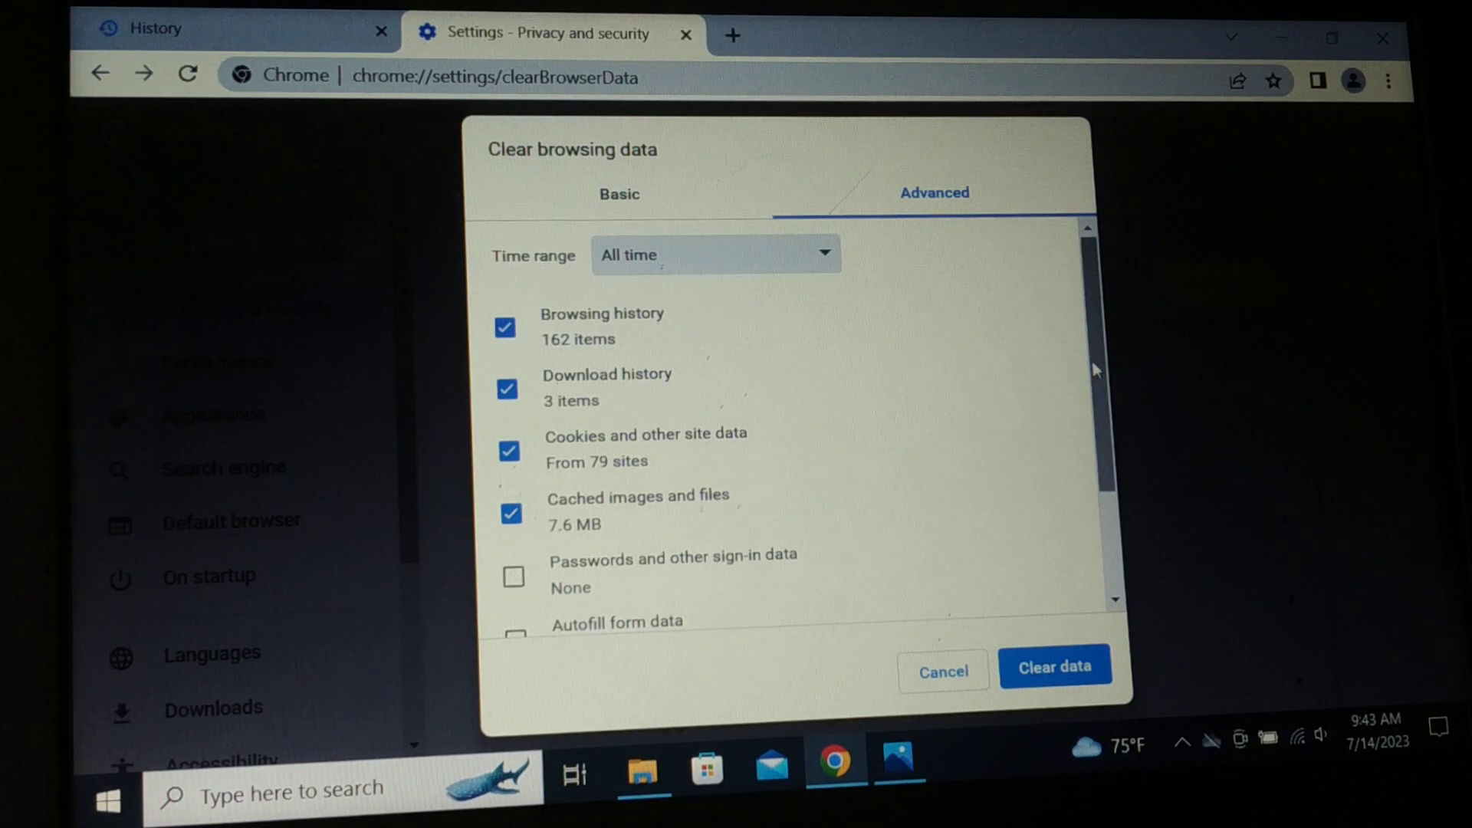
scroll(1090, 413, down, 1)
scroll(1070, 345, up, 1)
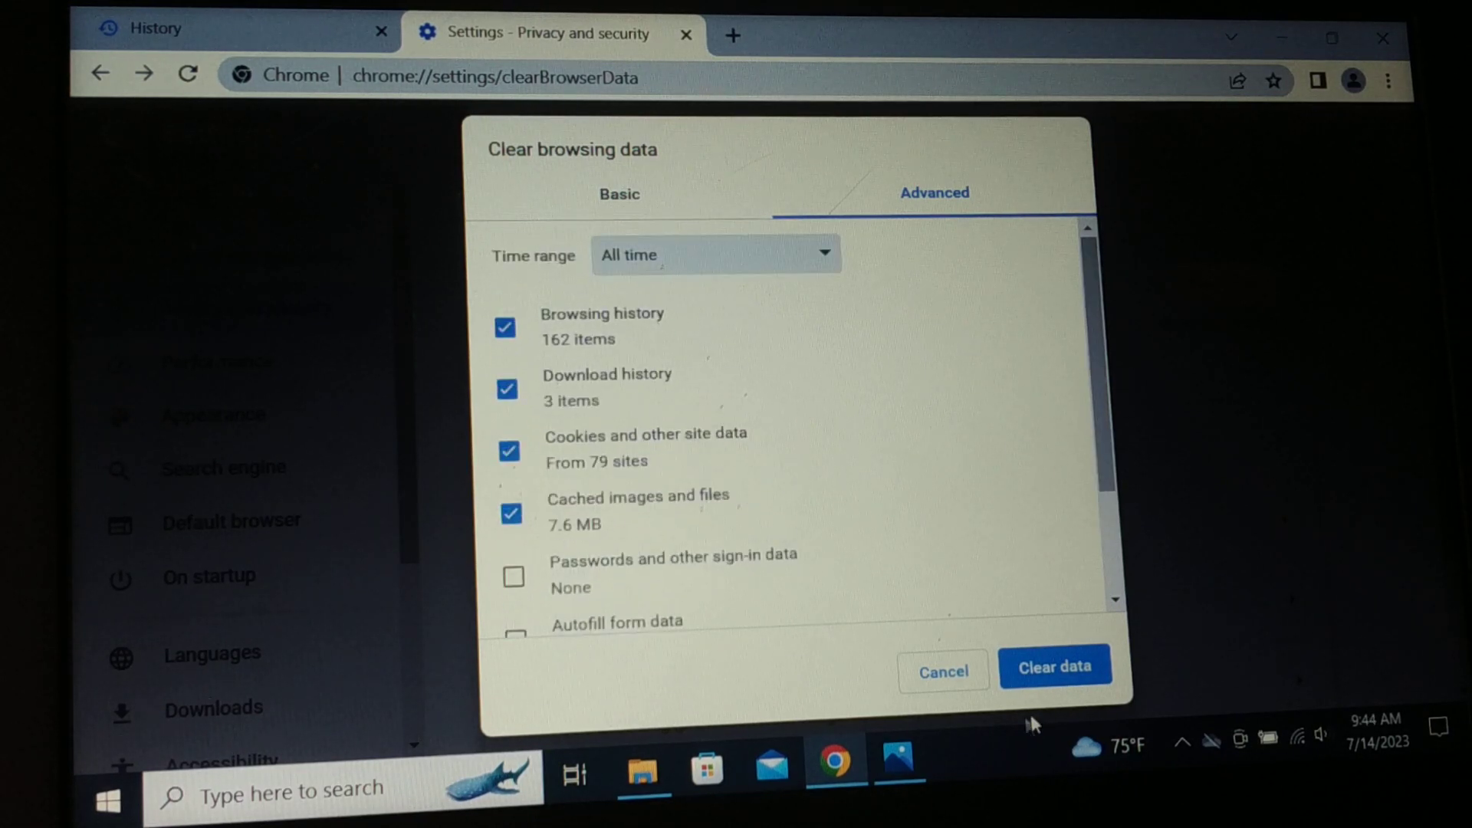
click(1046, 667)
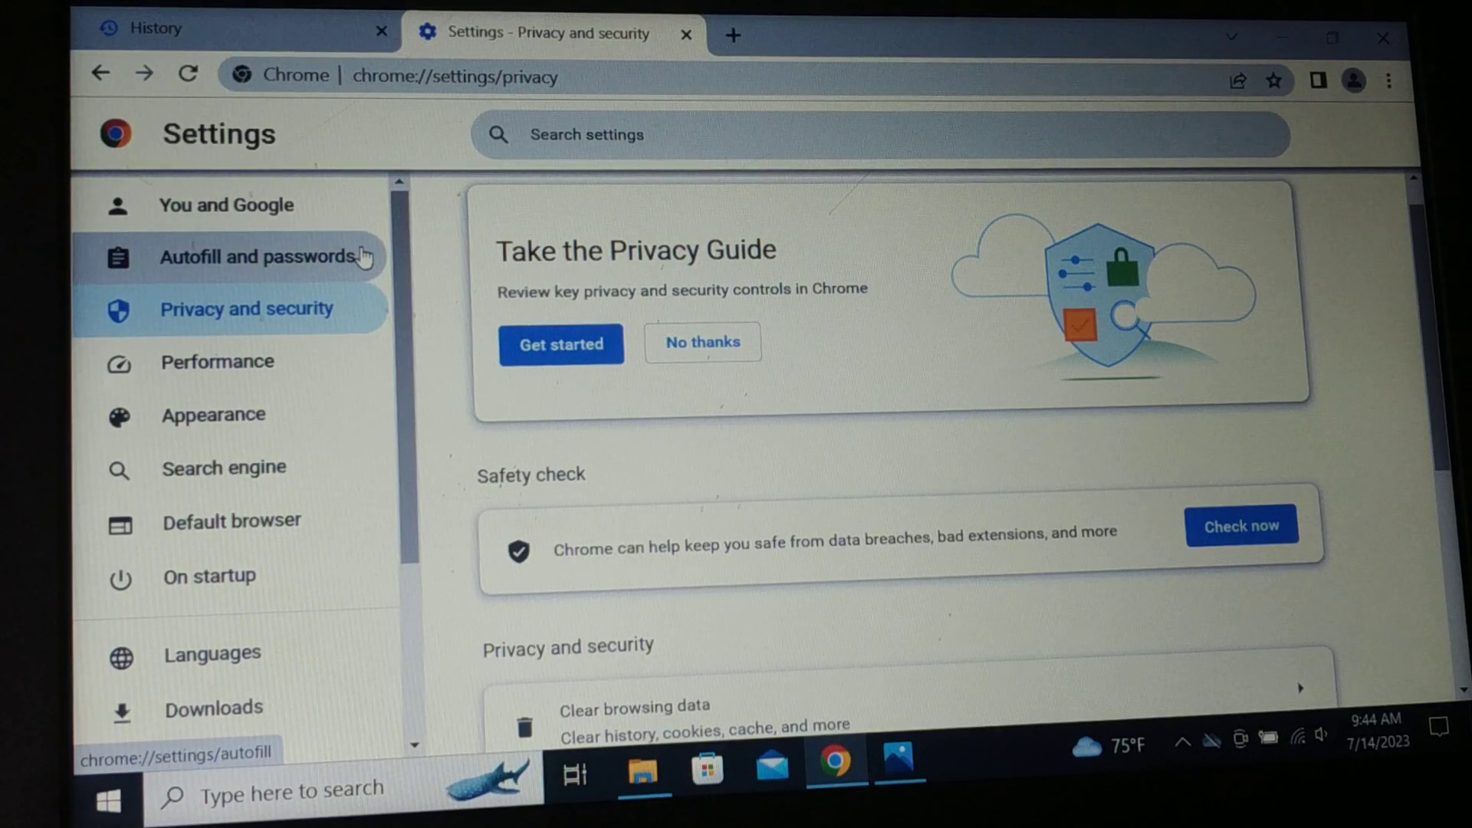
scroll(399, 252, down, 3)
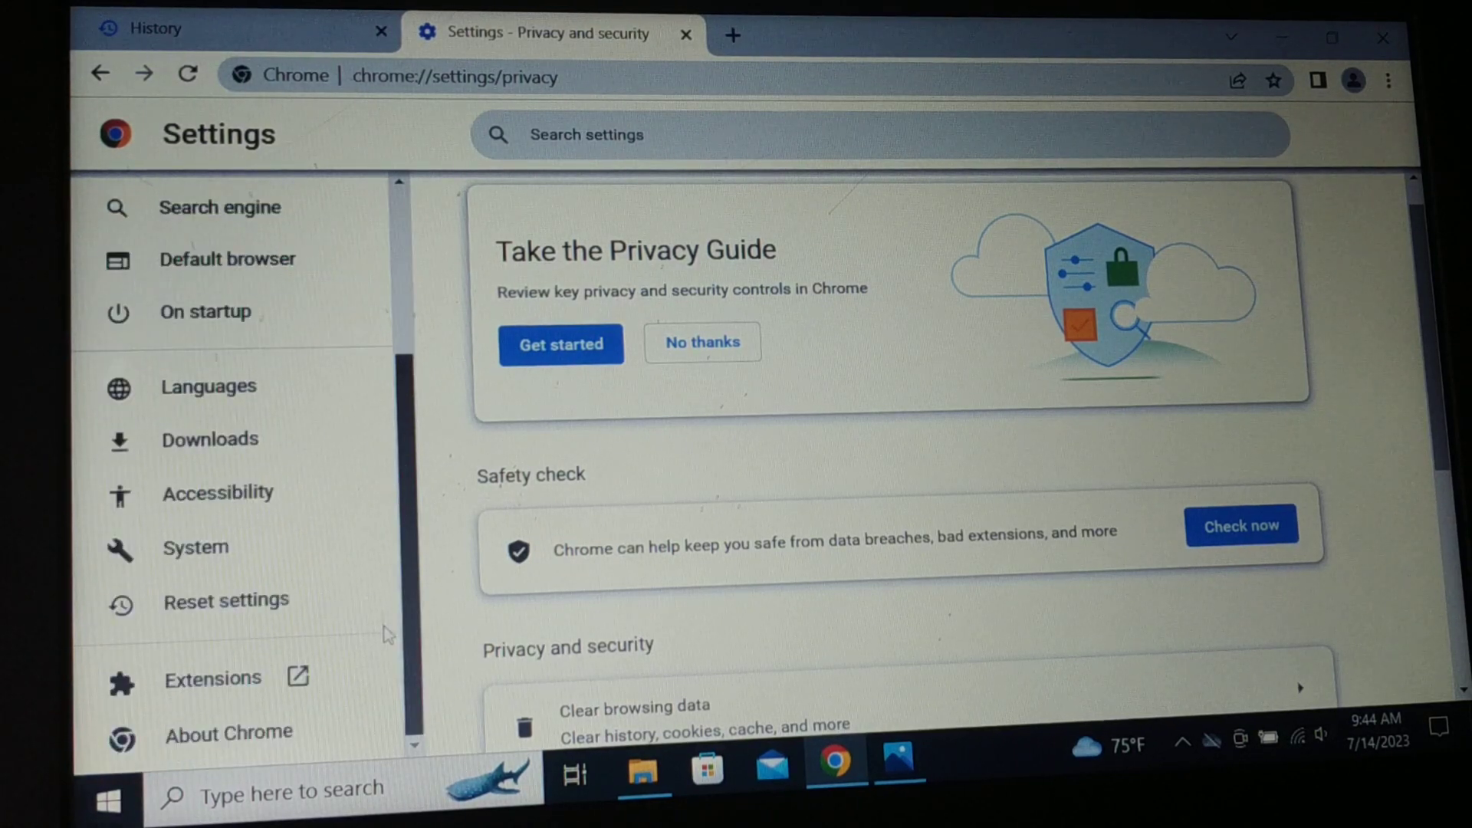
scroll(399, 252, up, 3)
Close the History and Settings tabs, File Explorer, and the Photos error screenshot
click(380, 35)
click(380, 35)
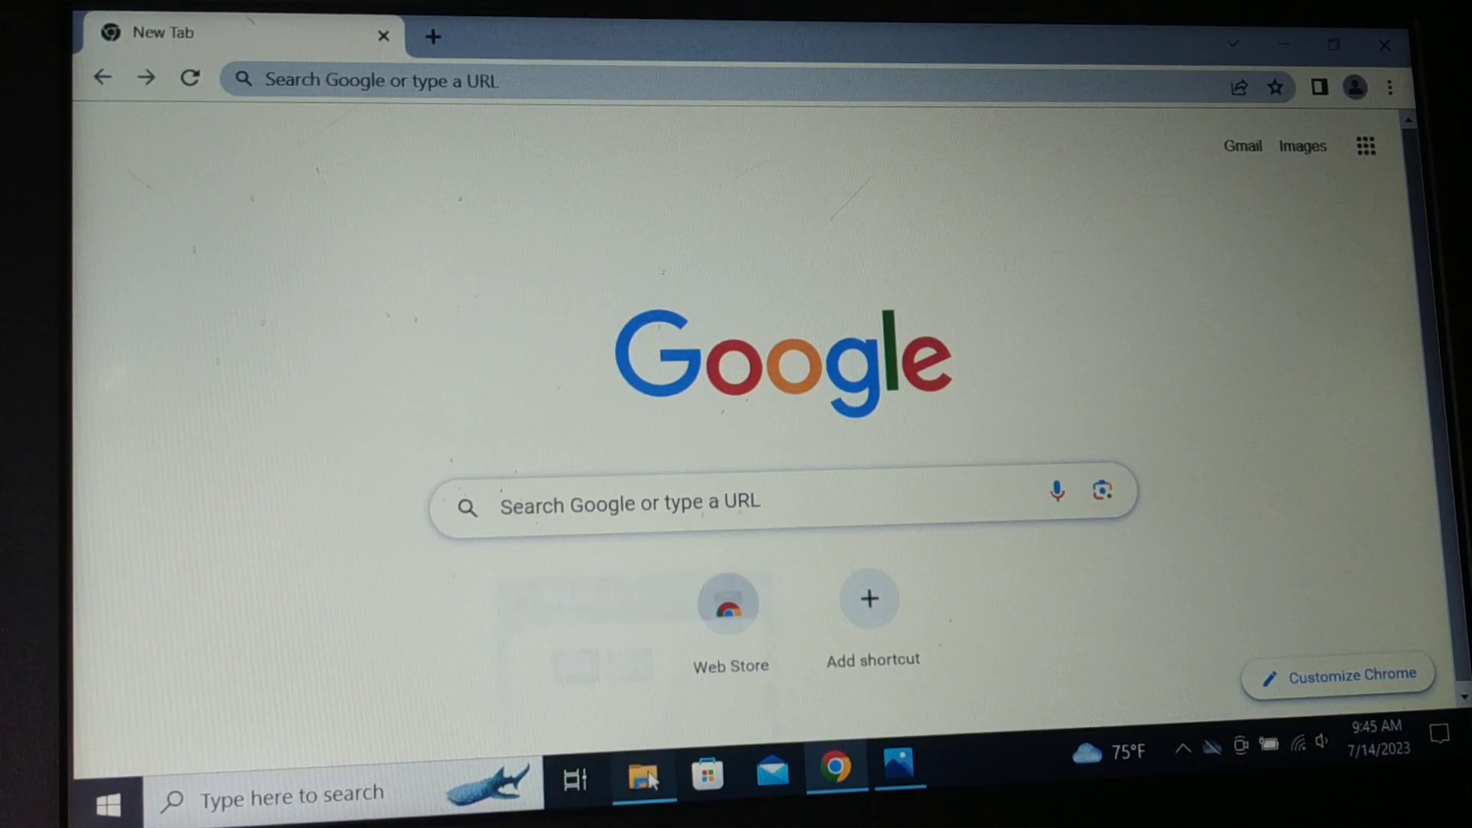
click(748, 578)
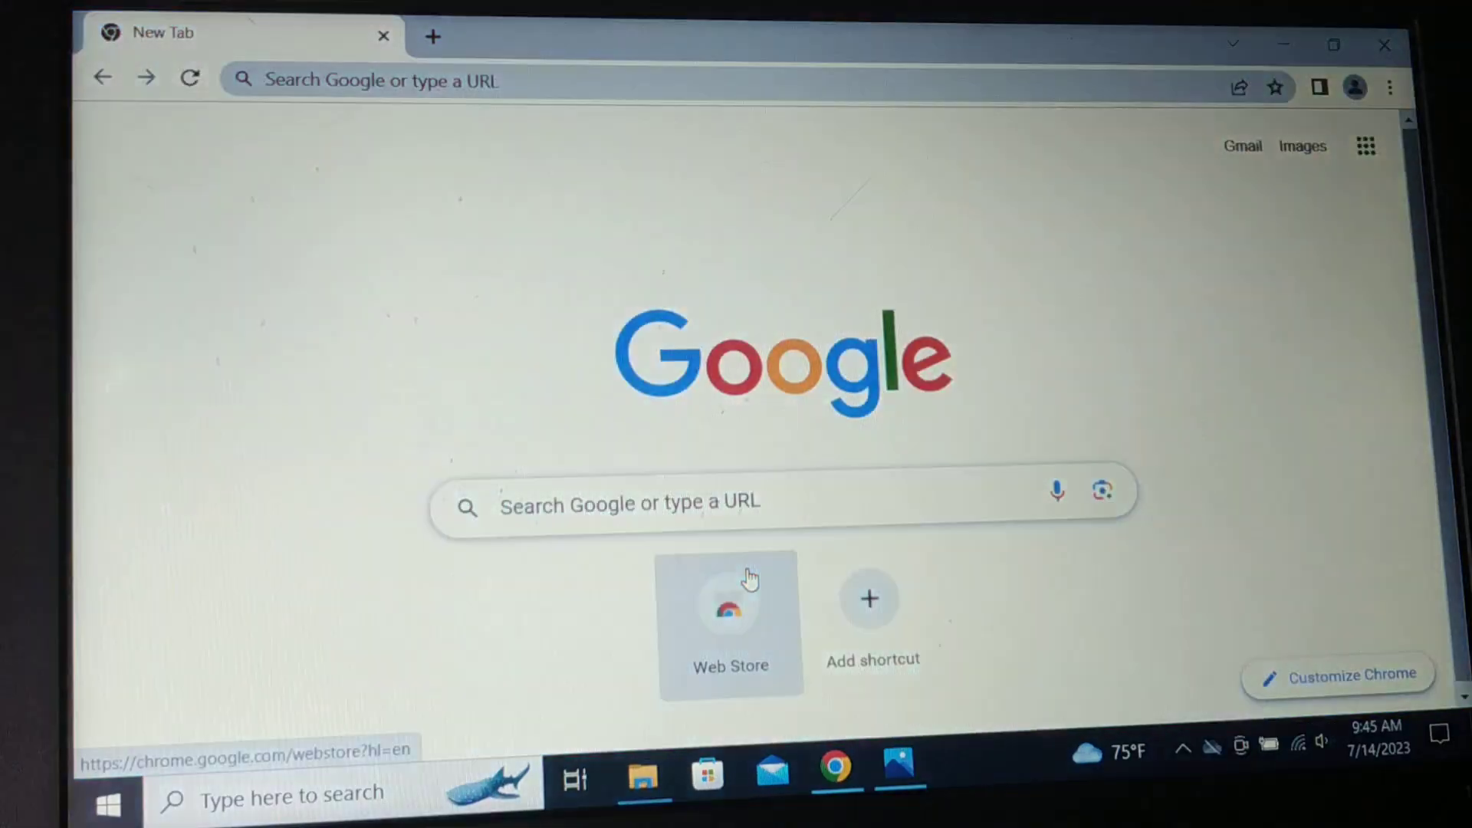
mouse_move(899, 765)
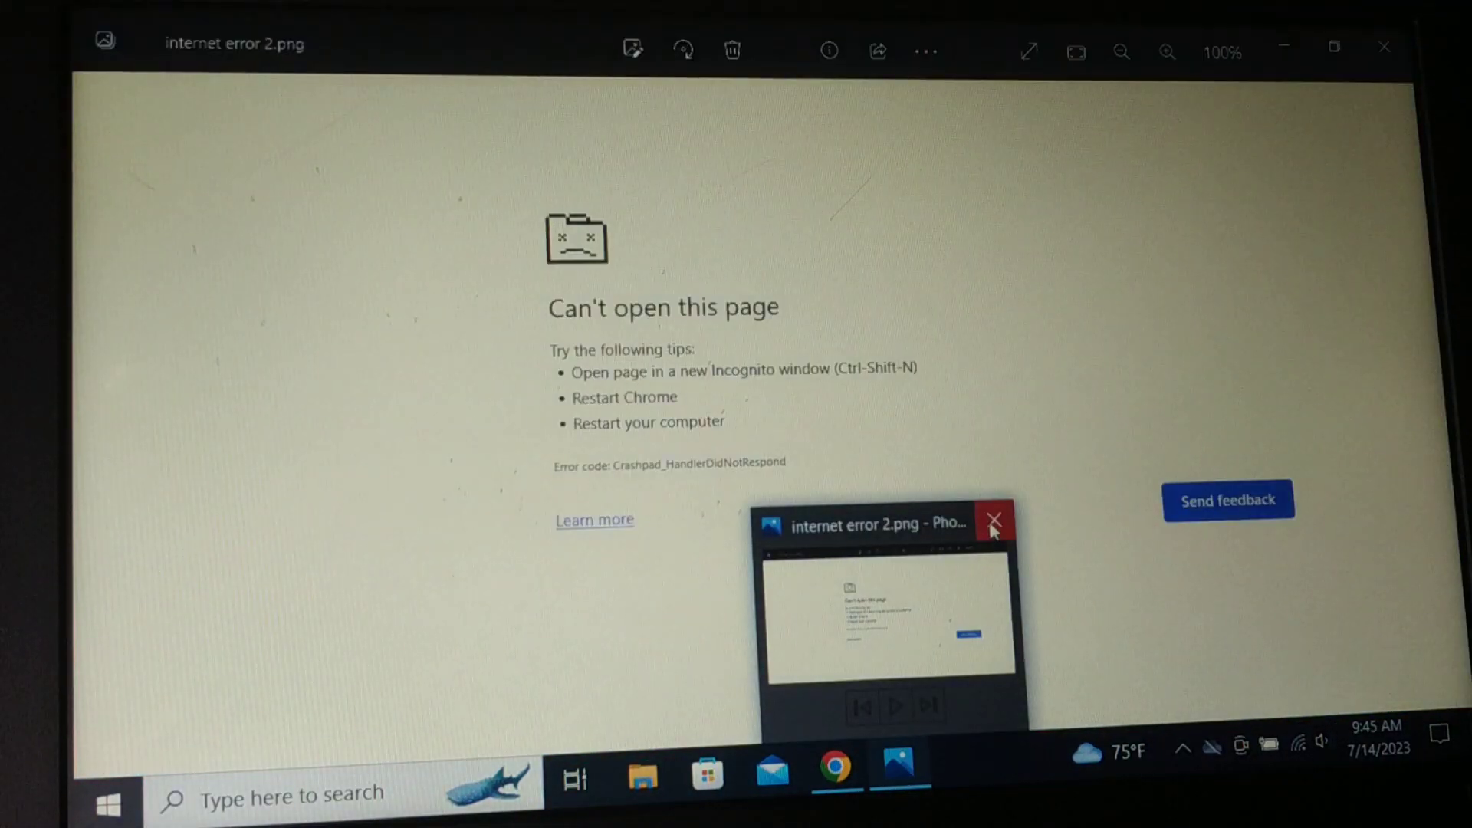
click(995, 520)
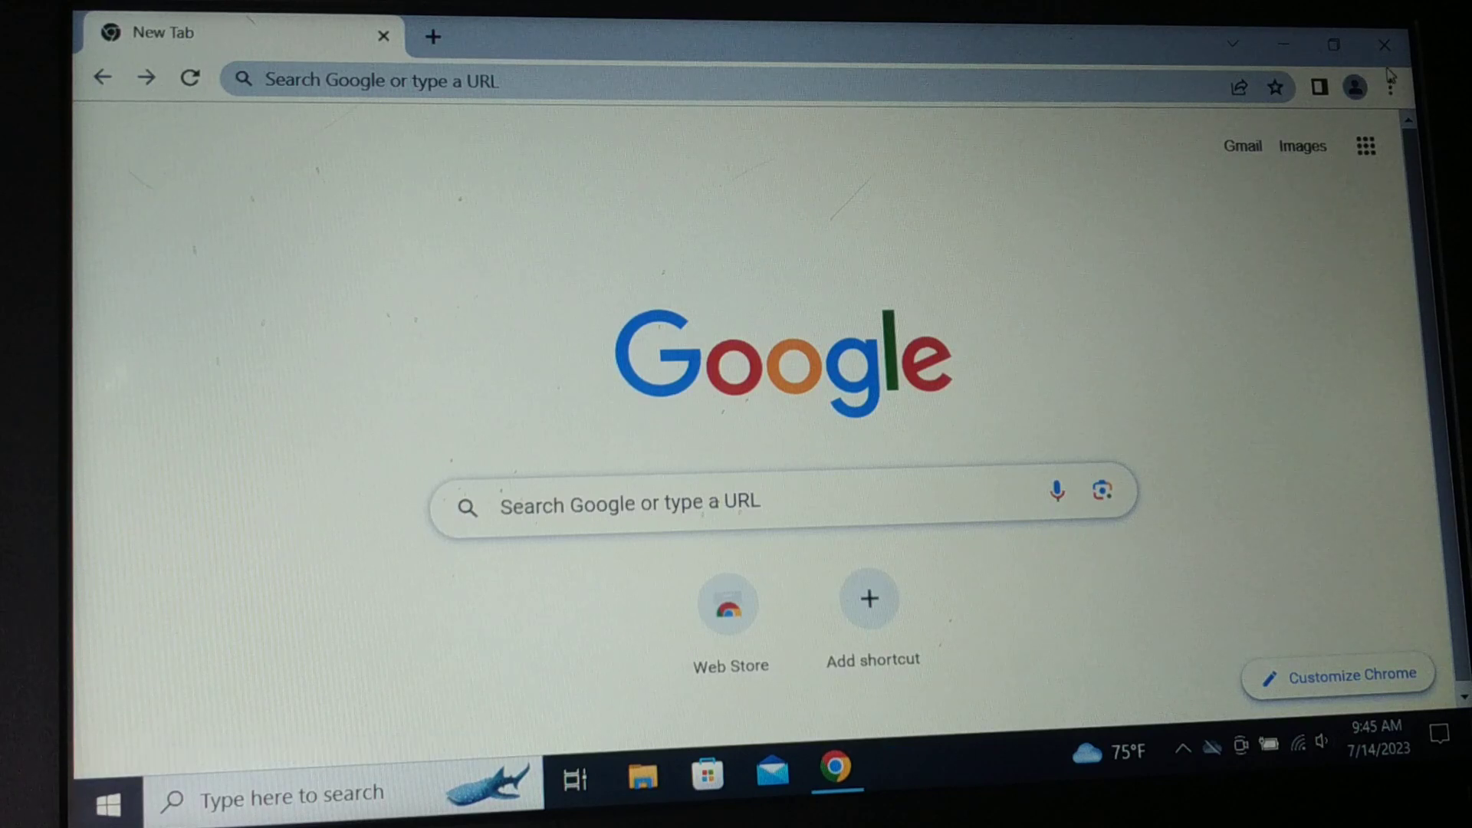
Check the Downloads and Extensions pages, confirm no extensions are installed, and go back
click(1389, 88)
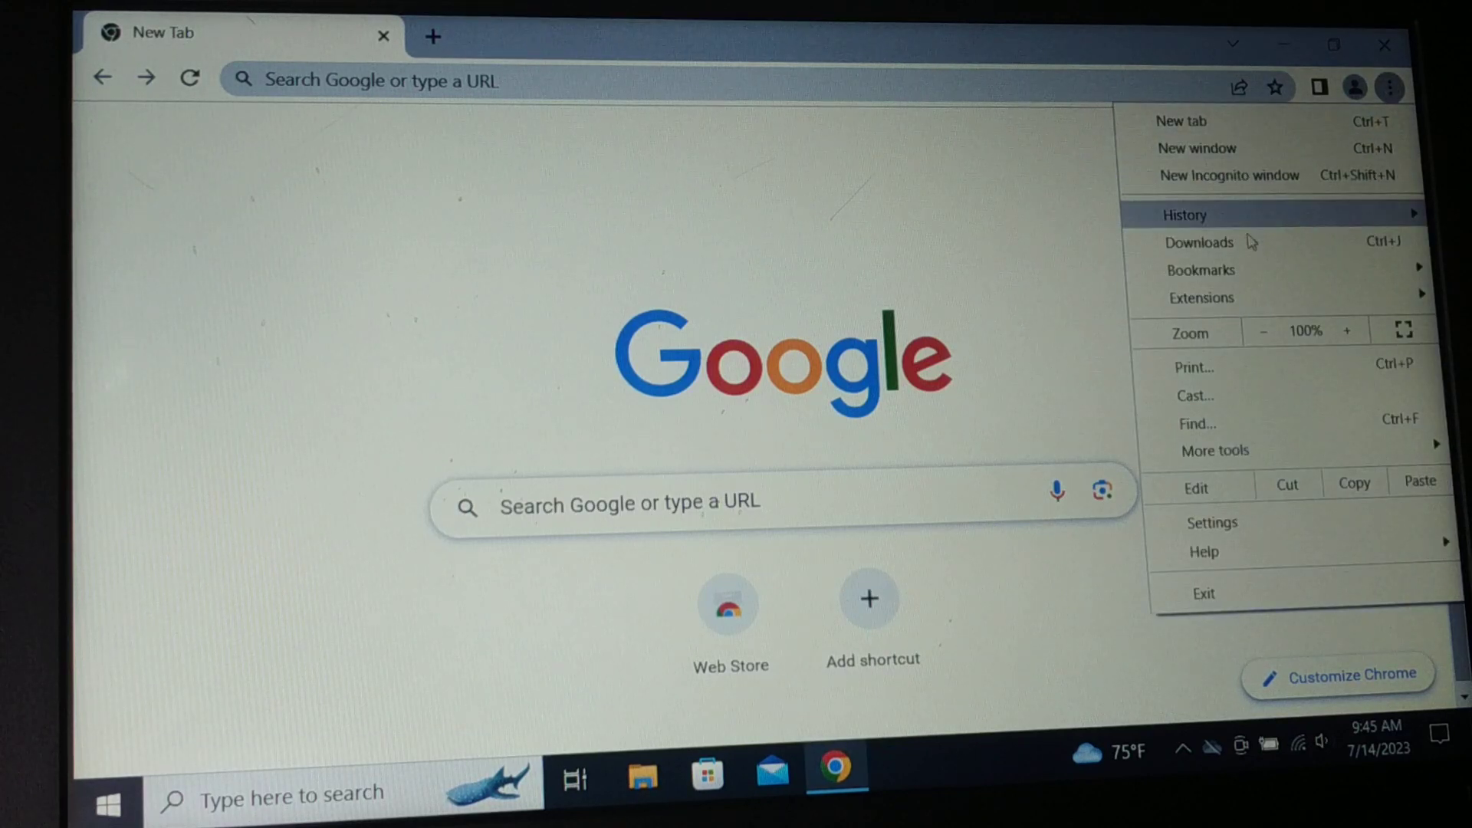
click(1221, 249)
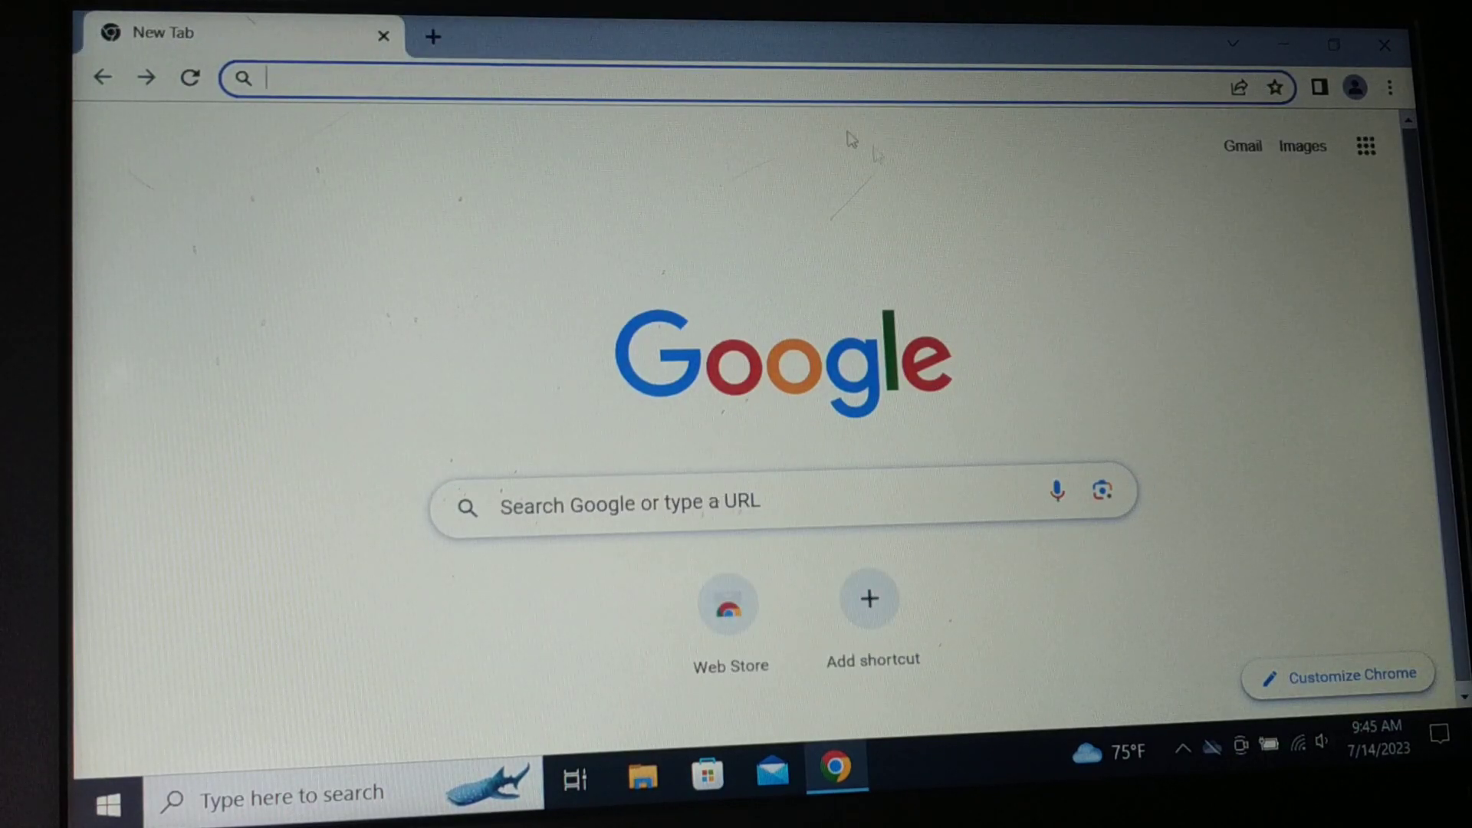
click(1390, 86)
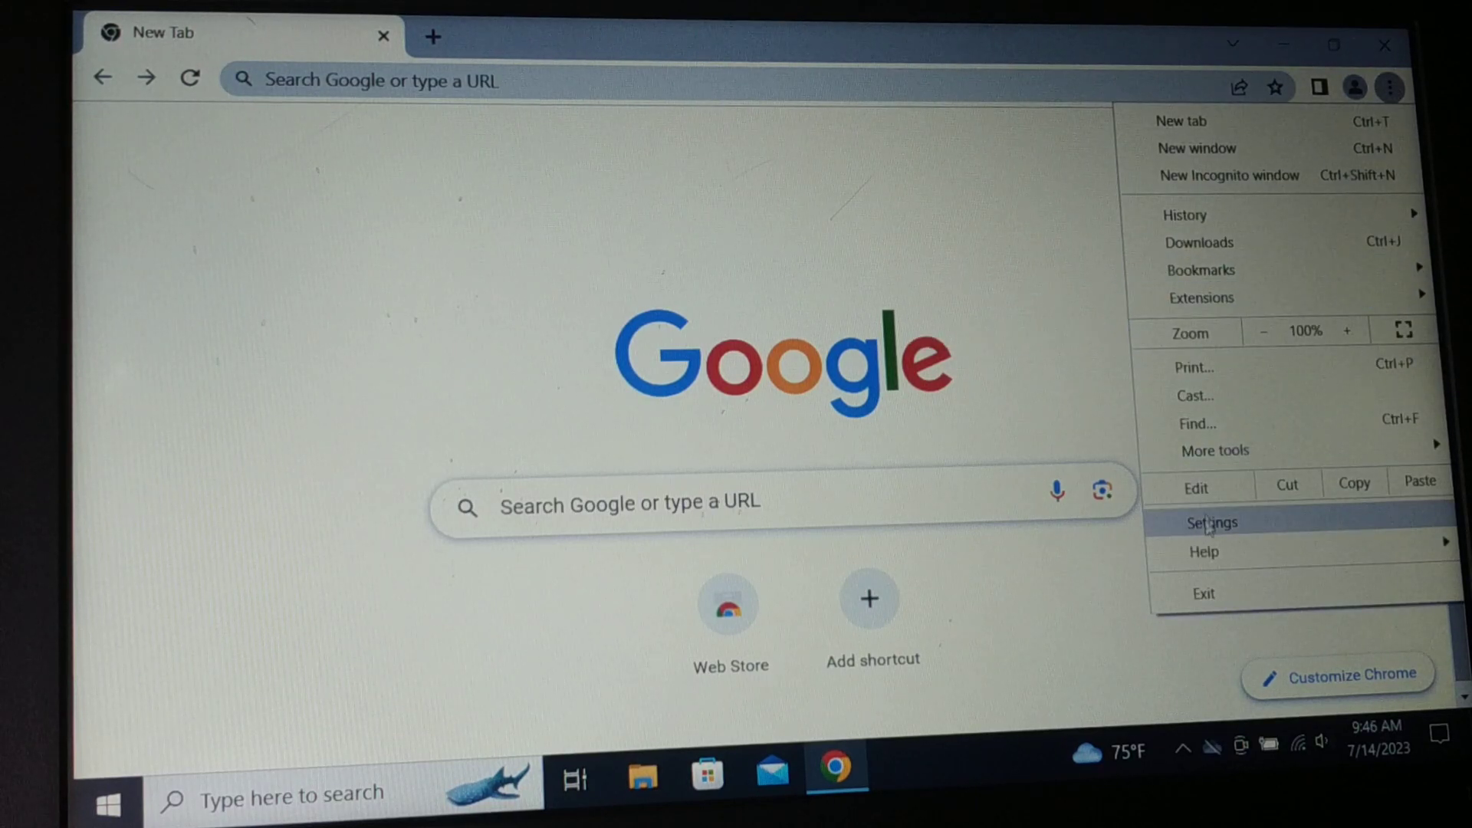
mouse_move(1202, 297)
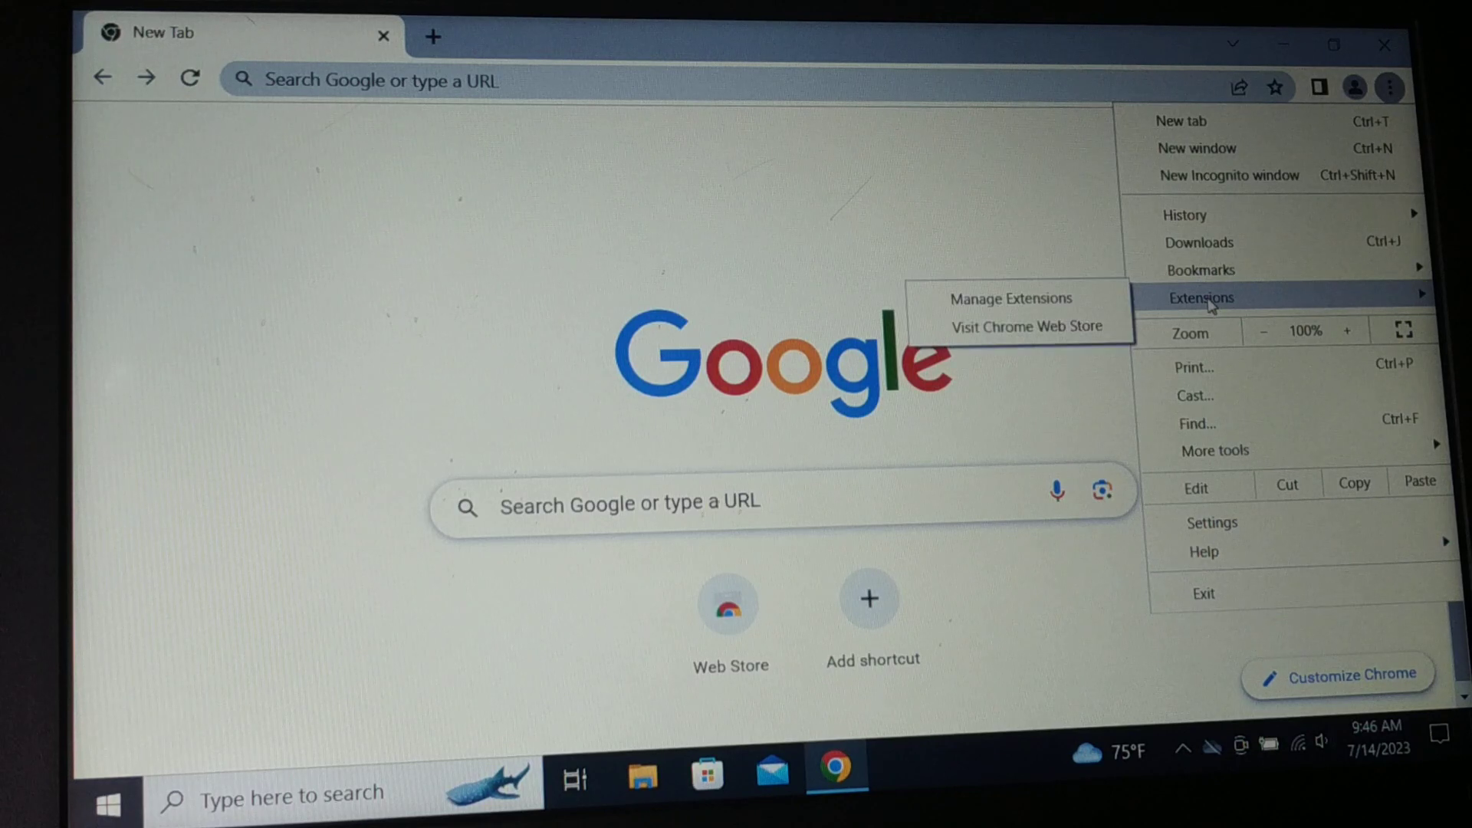
click(1030, 304)
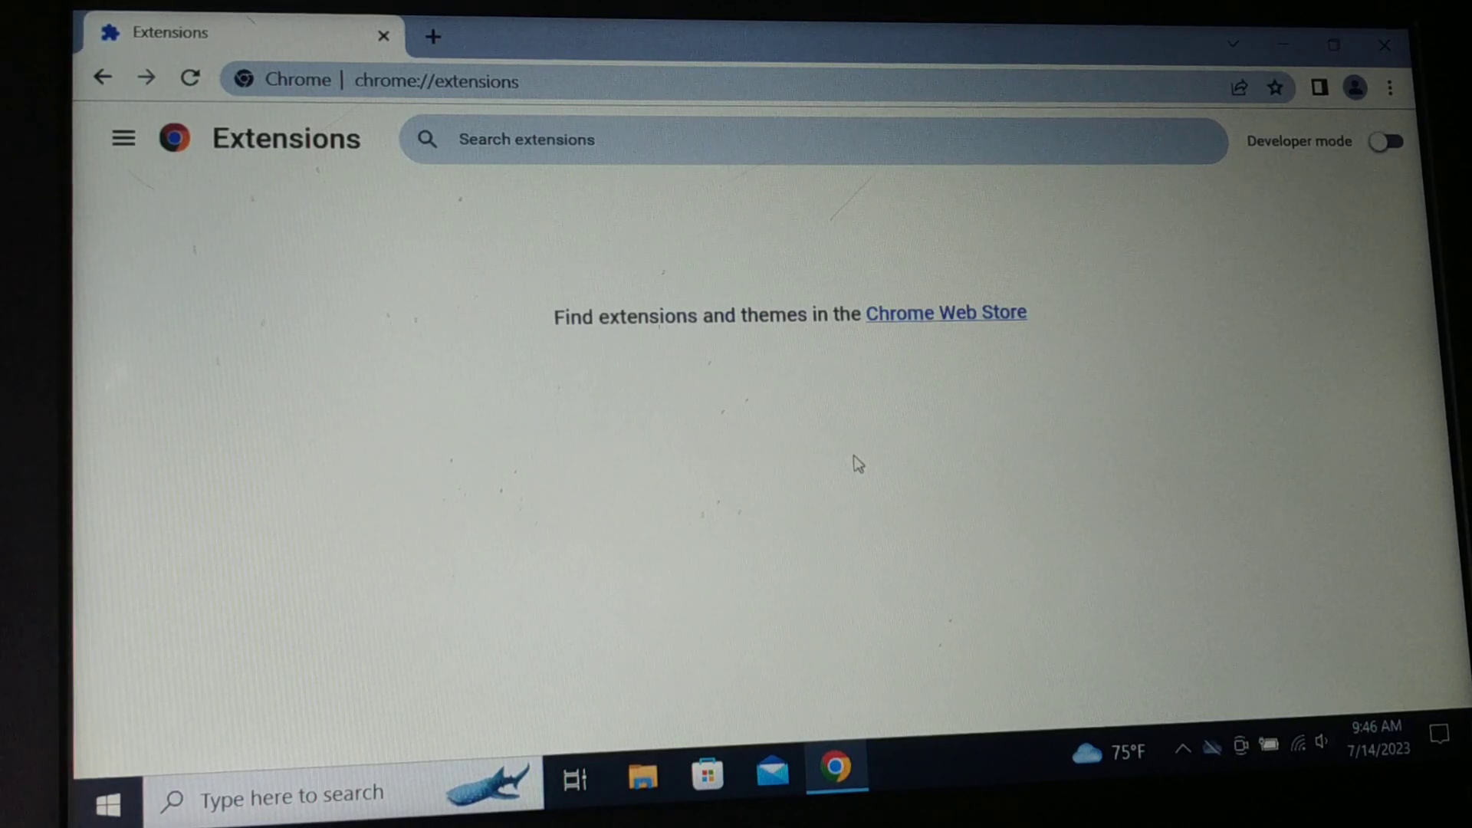
key(alt+Left)
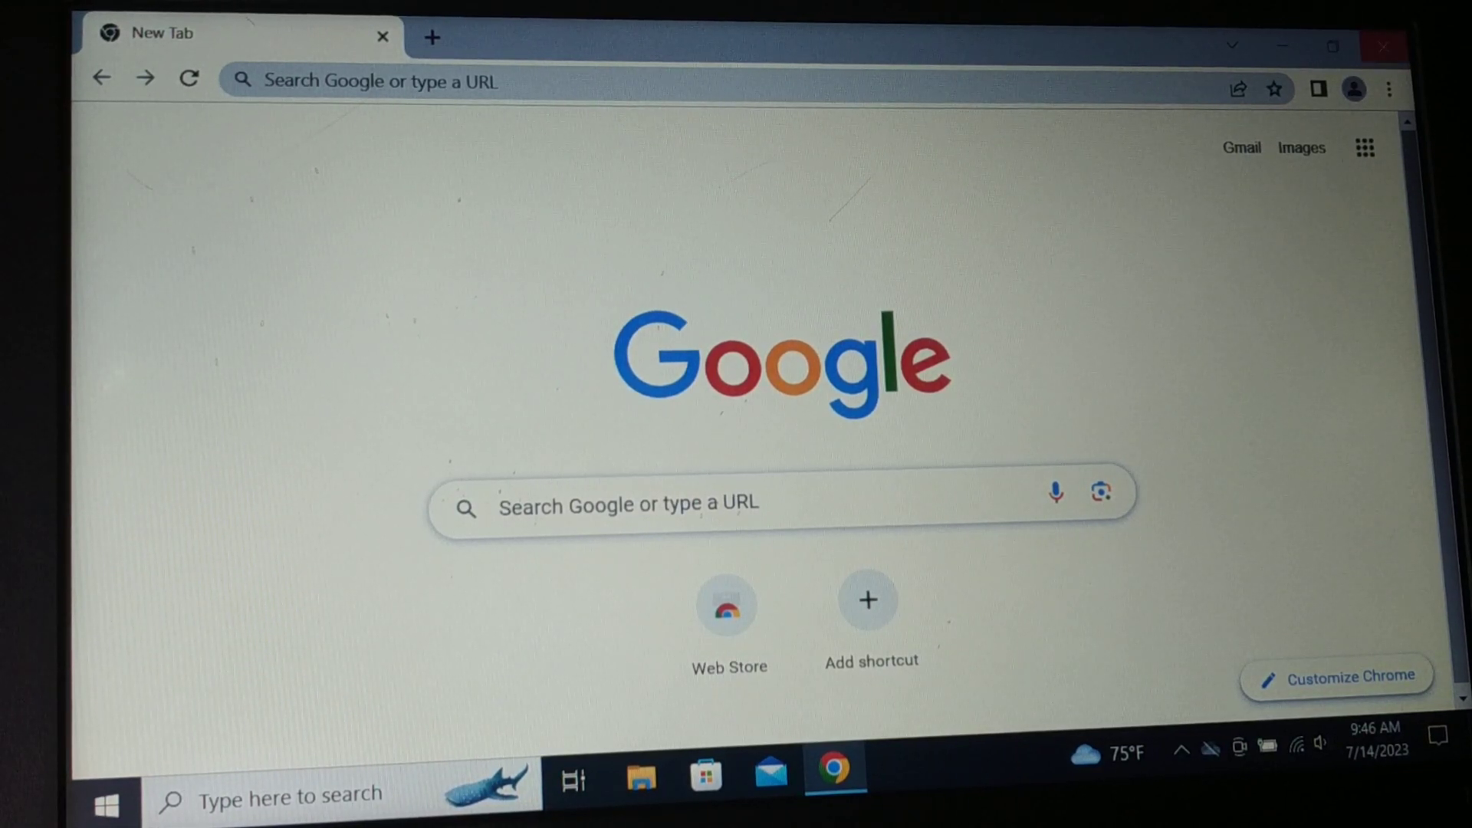
click(1390, 89)
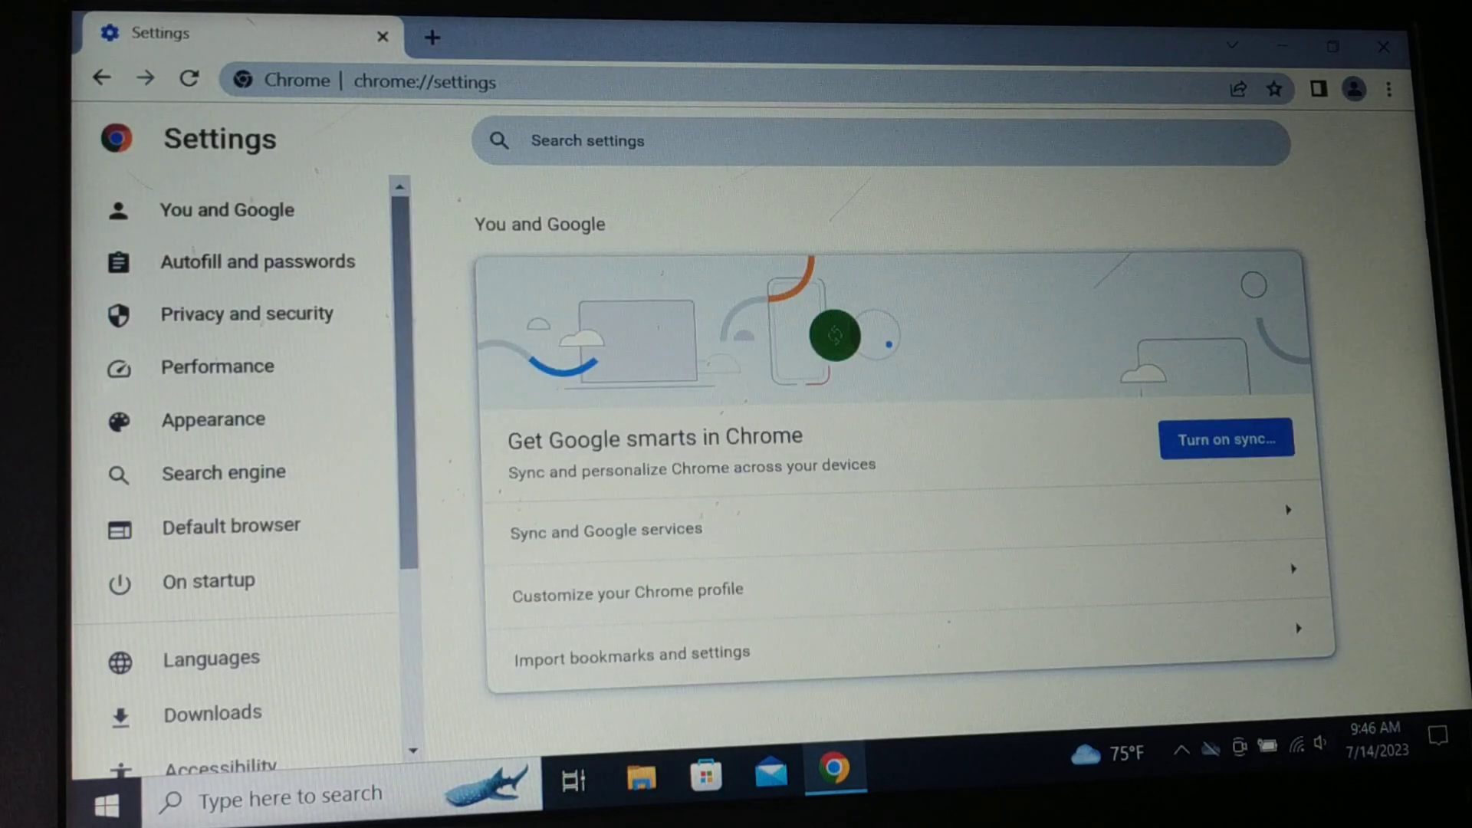
drag(402, 501, 407, 704)
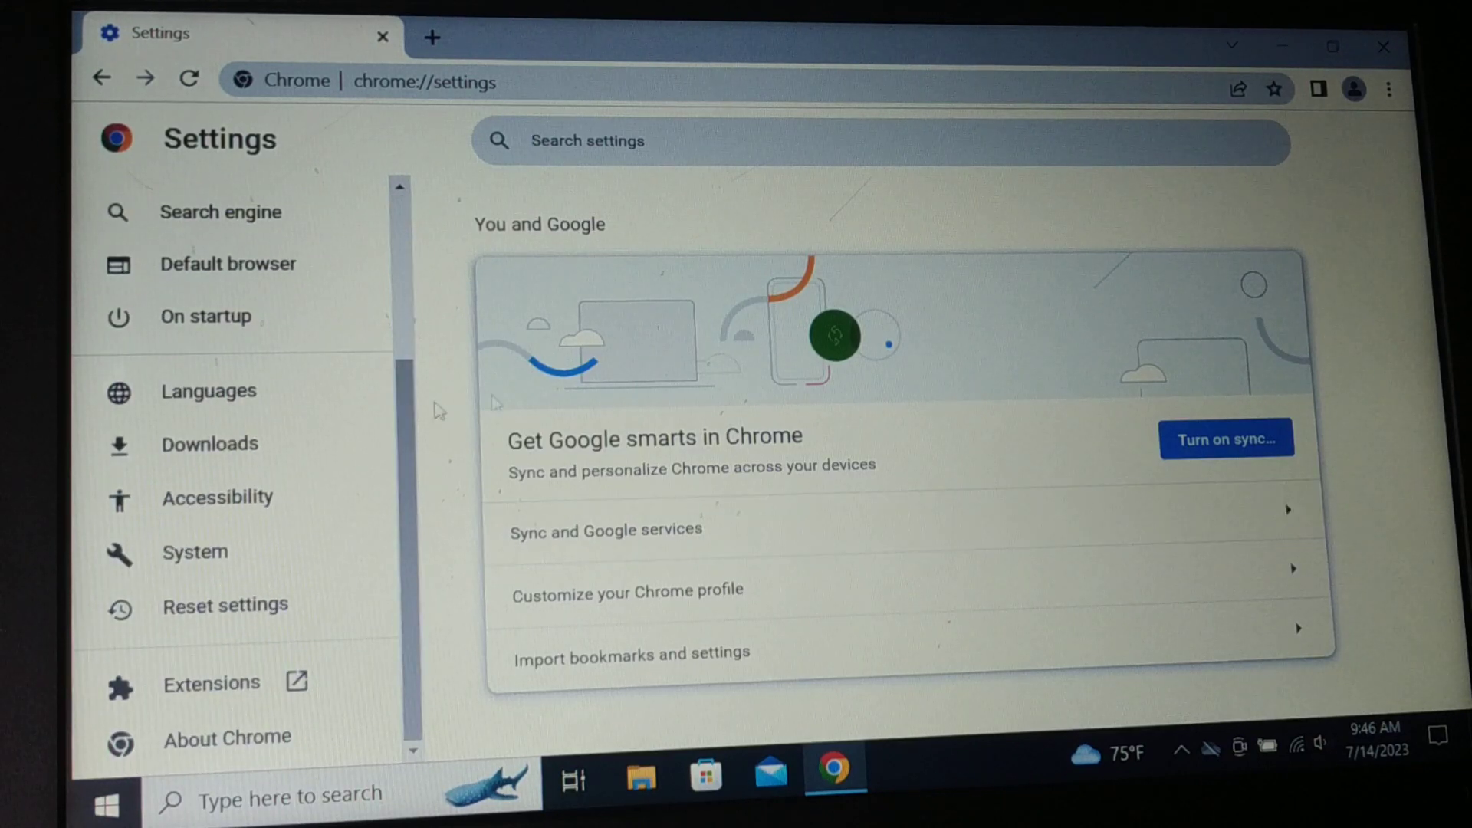
Restore Chrome's settings to their original defaults
click(195, 624)
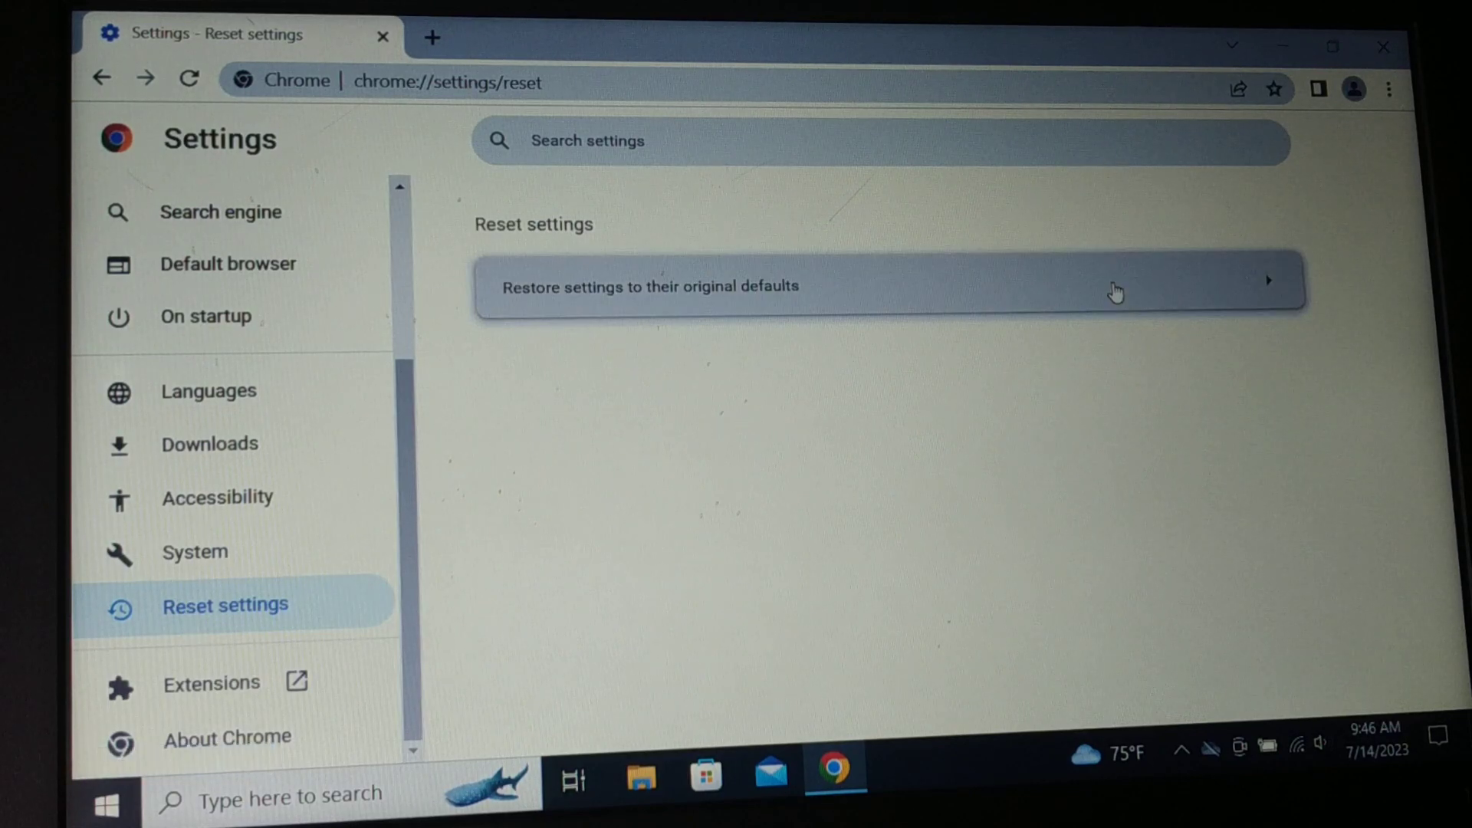
click(1231, 306)
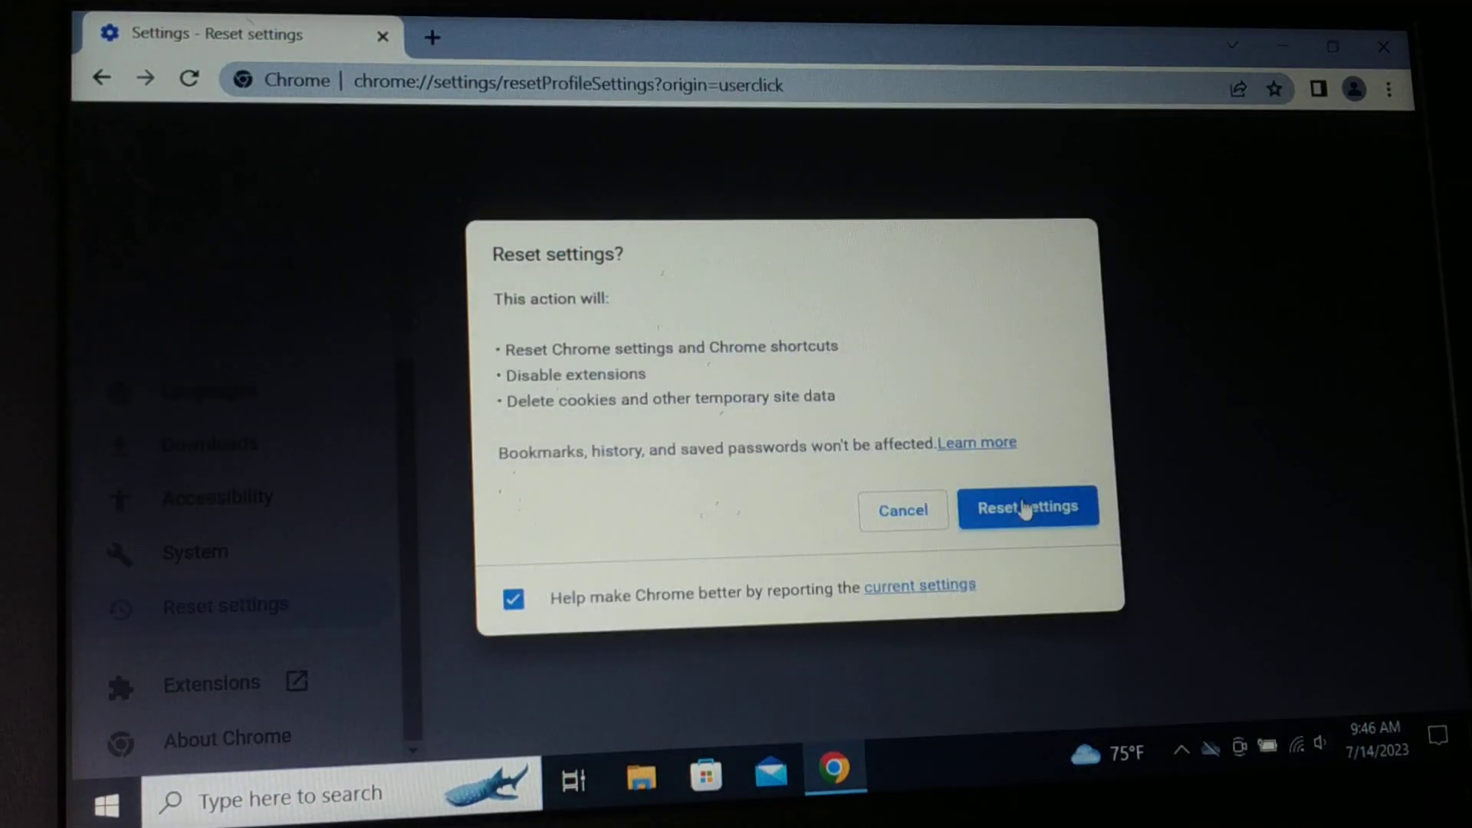
click(1017, 514)
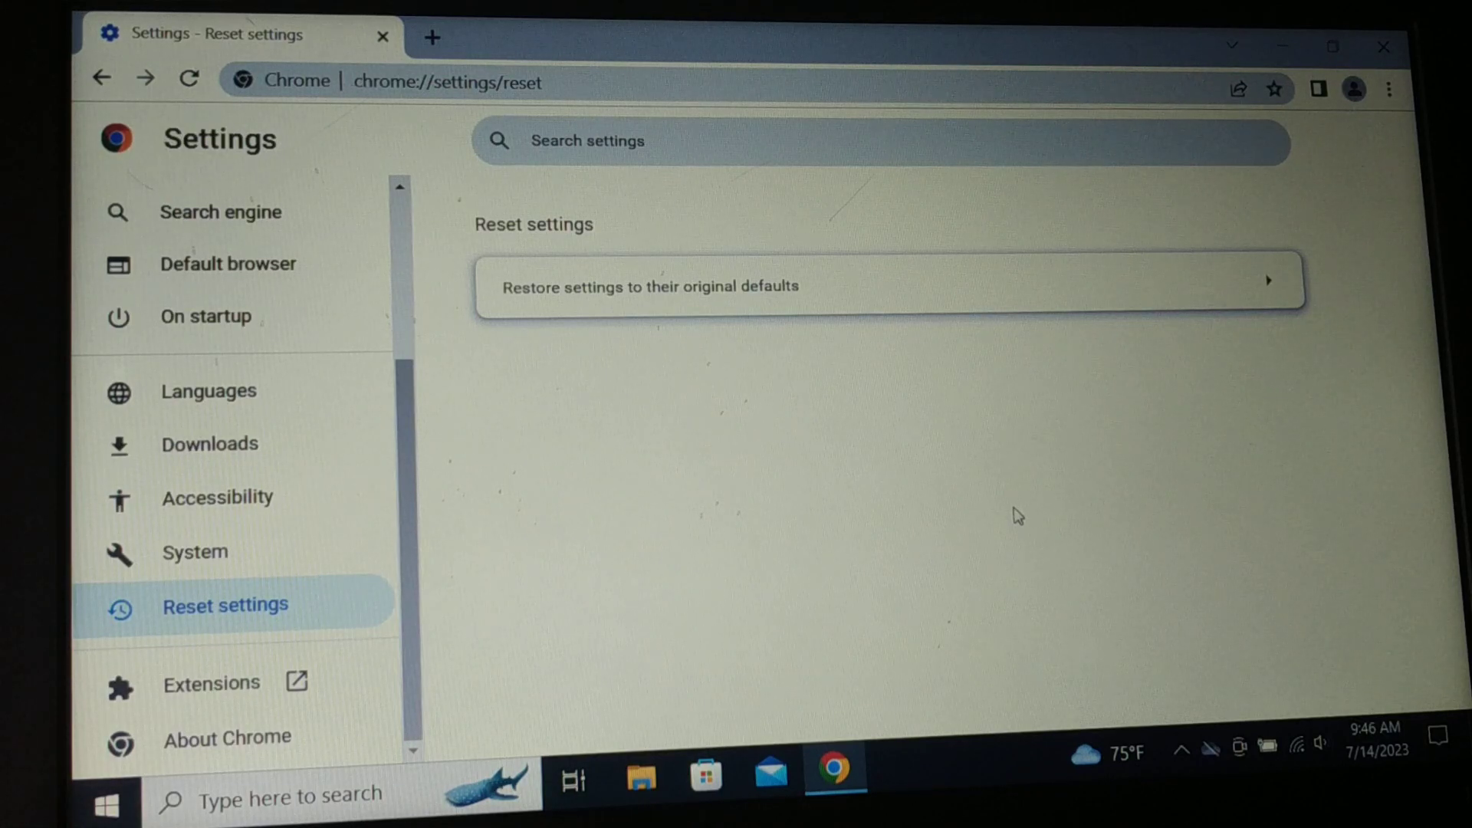
Open a new tab and close the Settings tab
click(433, 37)
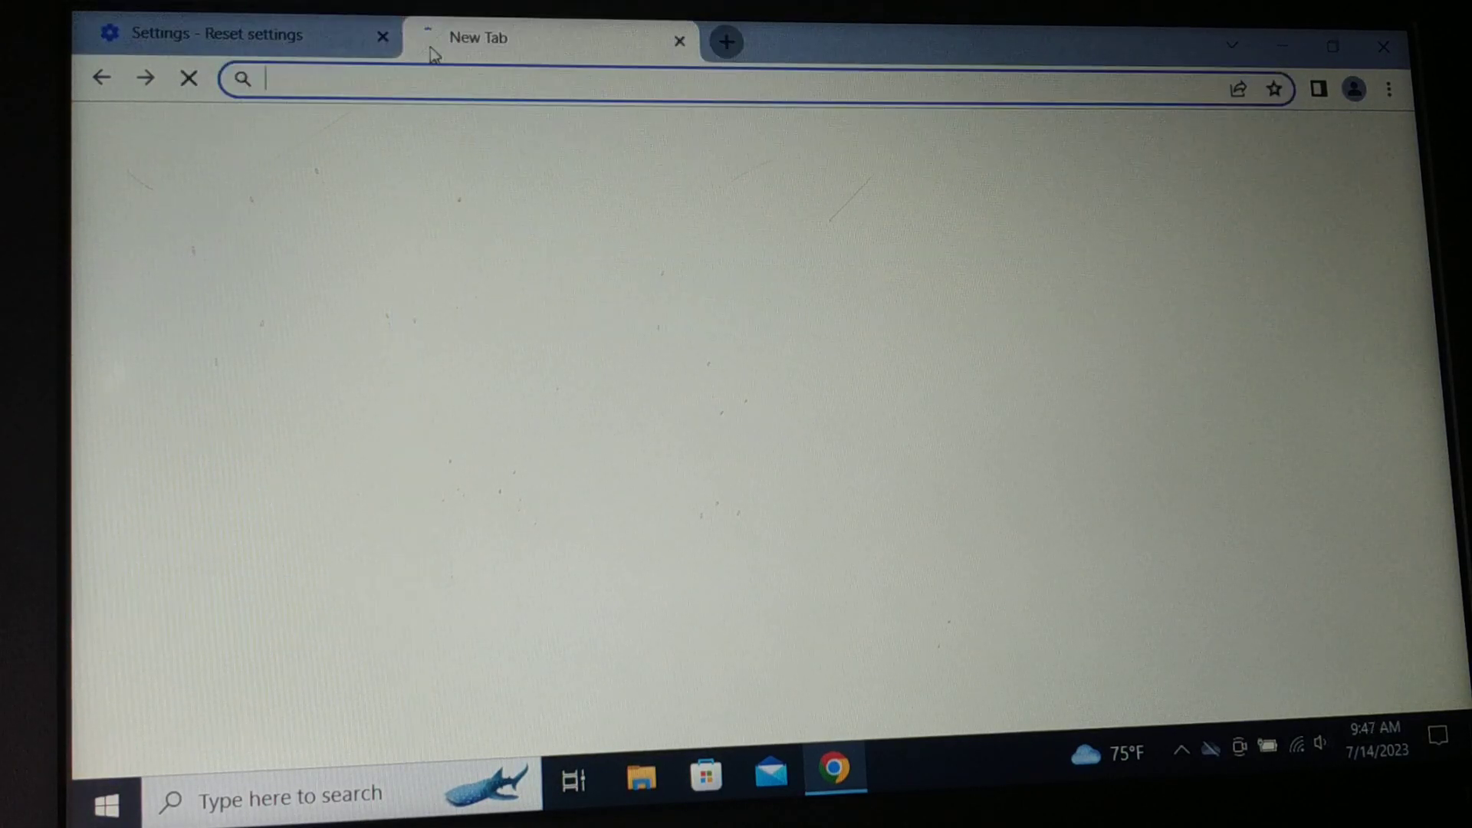
click(383, 35)
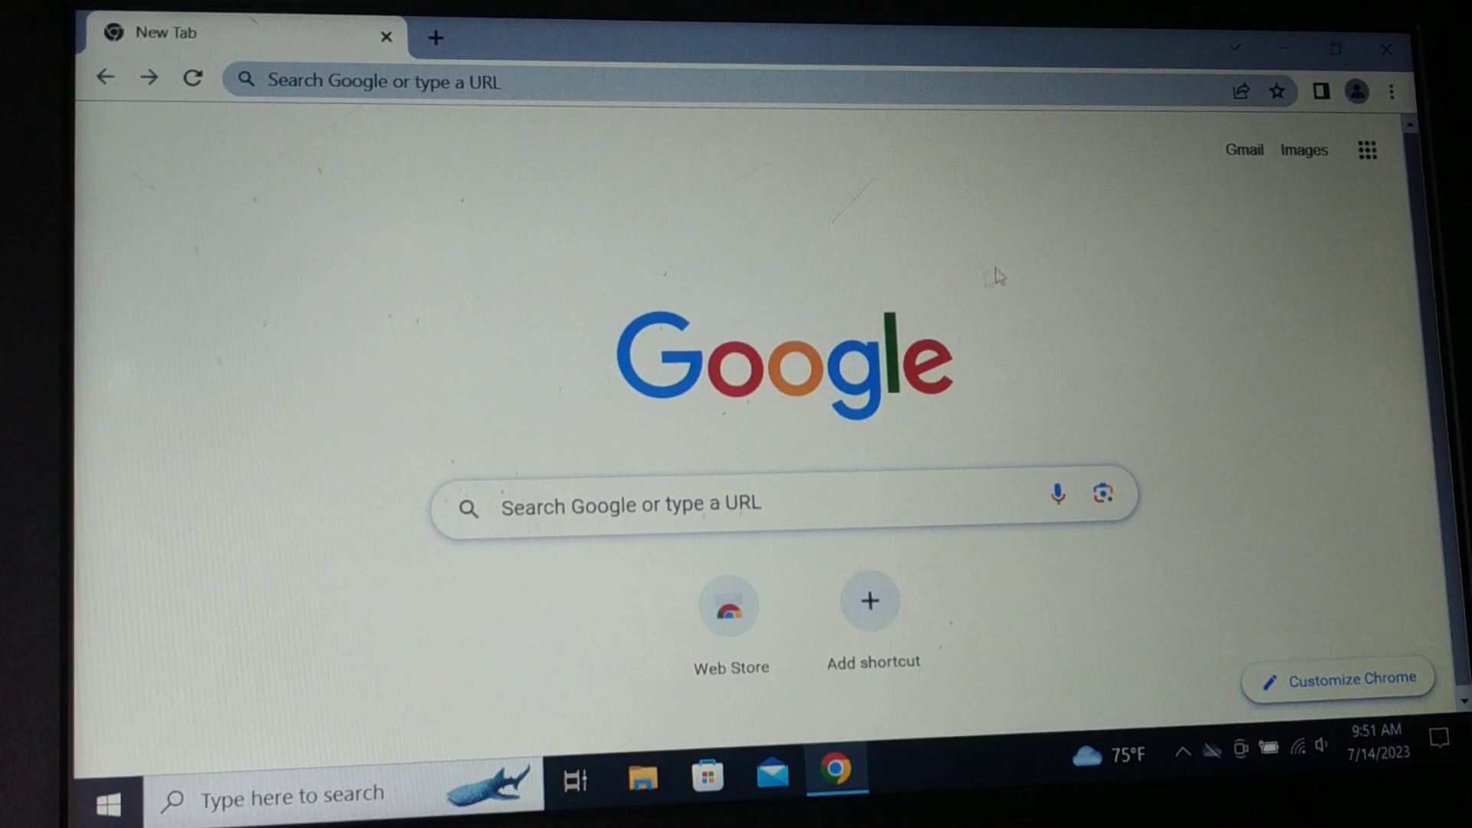
click(1392, 92)
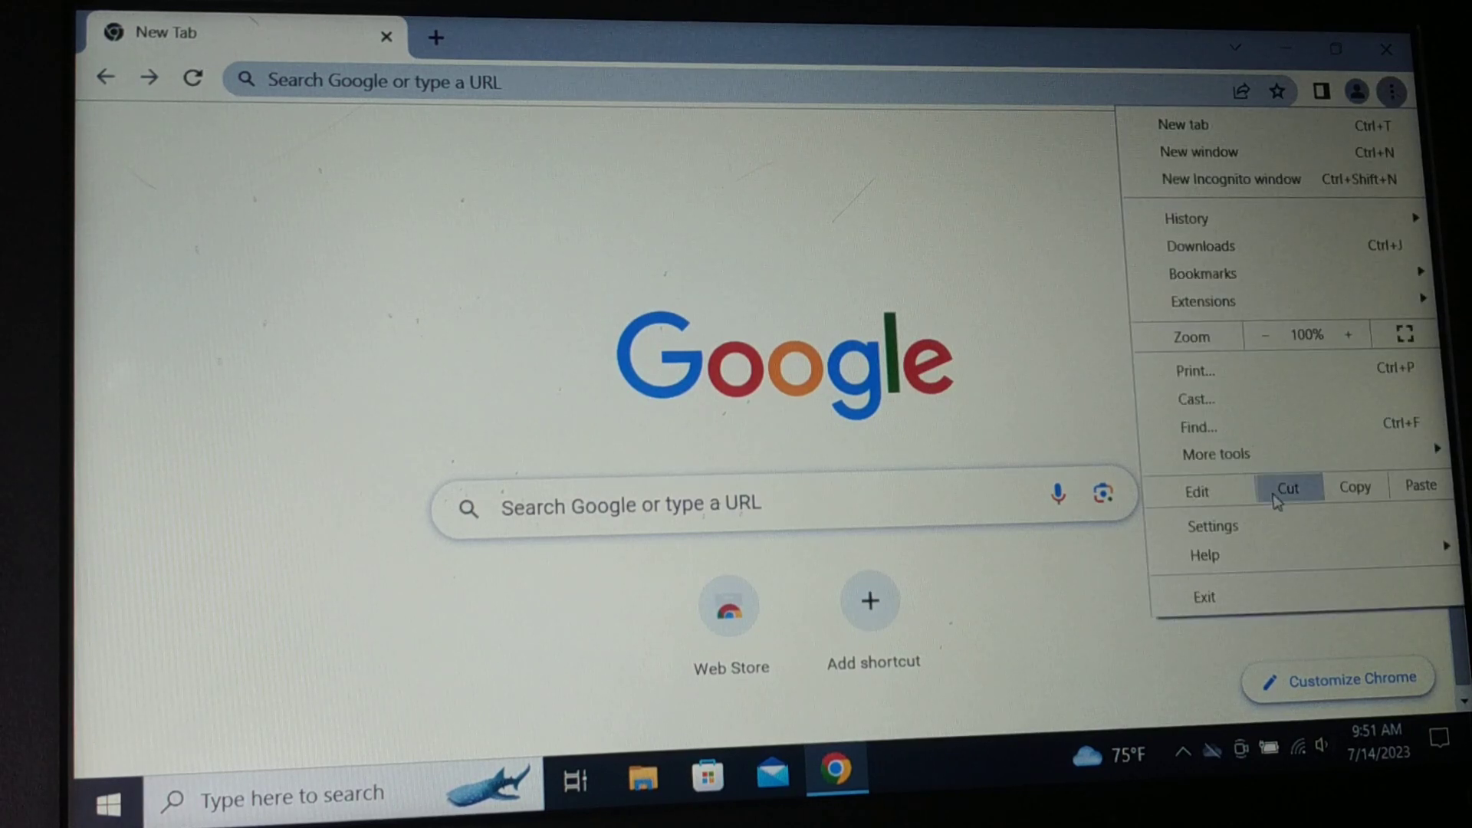
Confirm on About Chrome that version 114.0.5735.199 is current, then close Chrome
click(1236, 526)
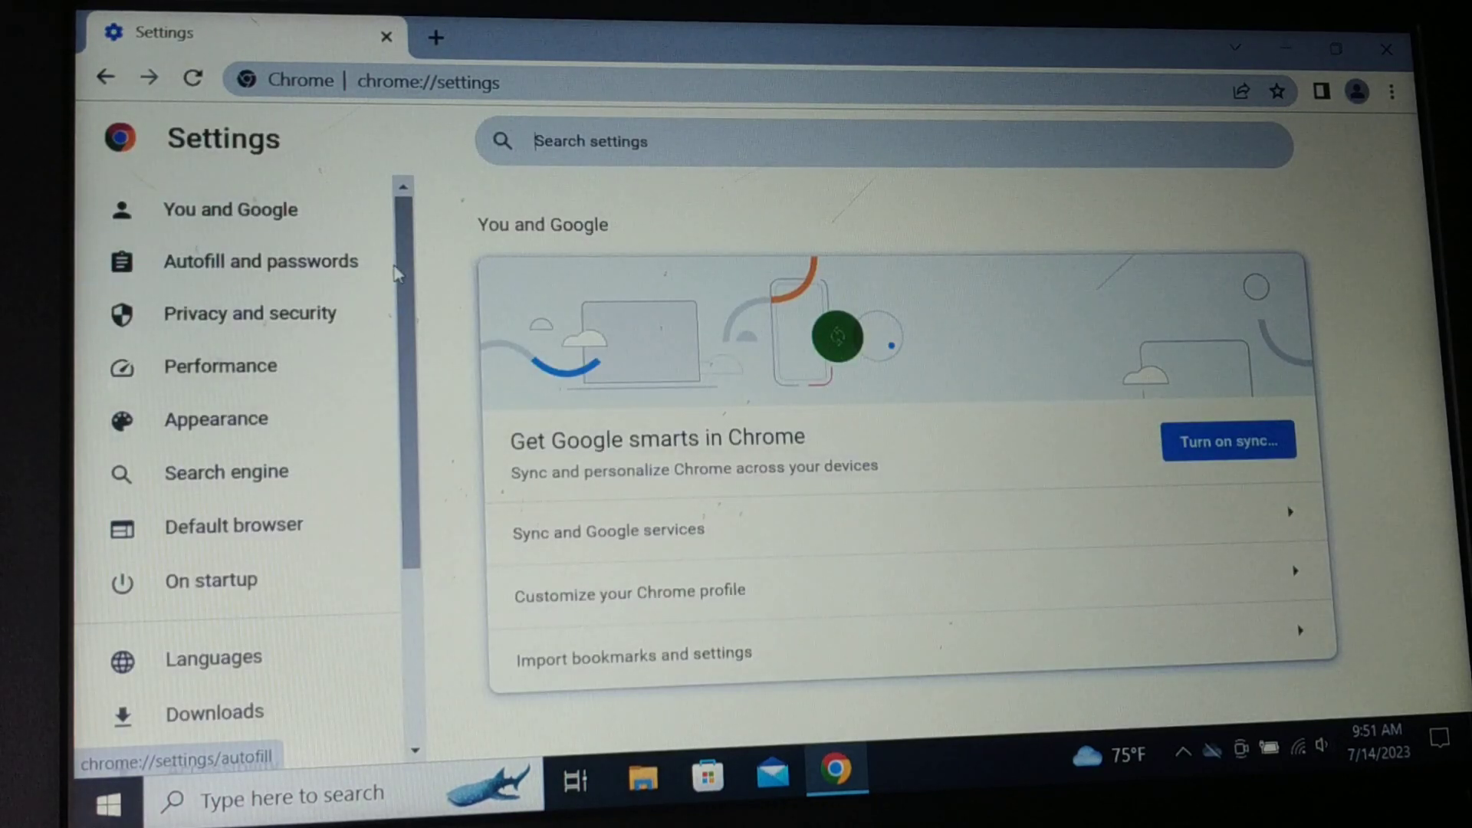
mouse_move(388, 269)
mouse_down()
mouse_move(436, 523)
mouse_move(397, 334)
mouse_up()
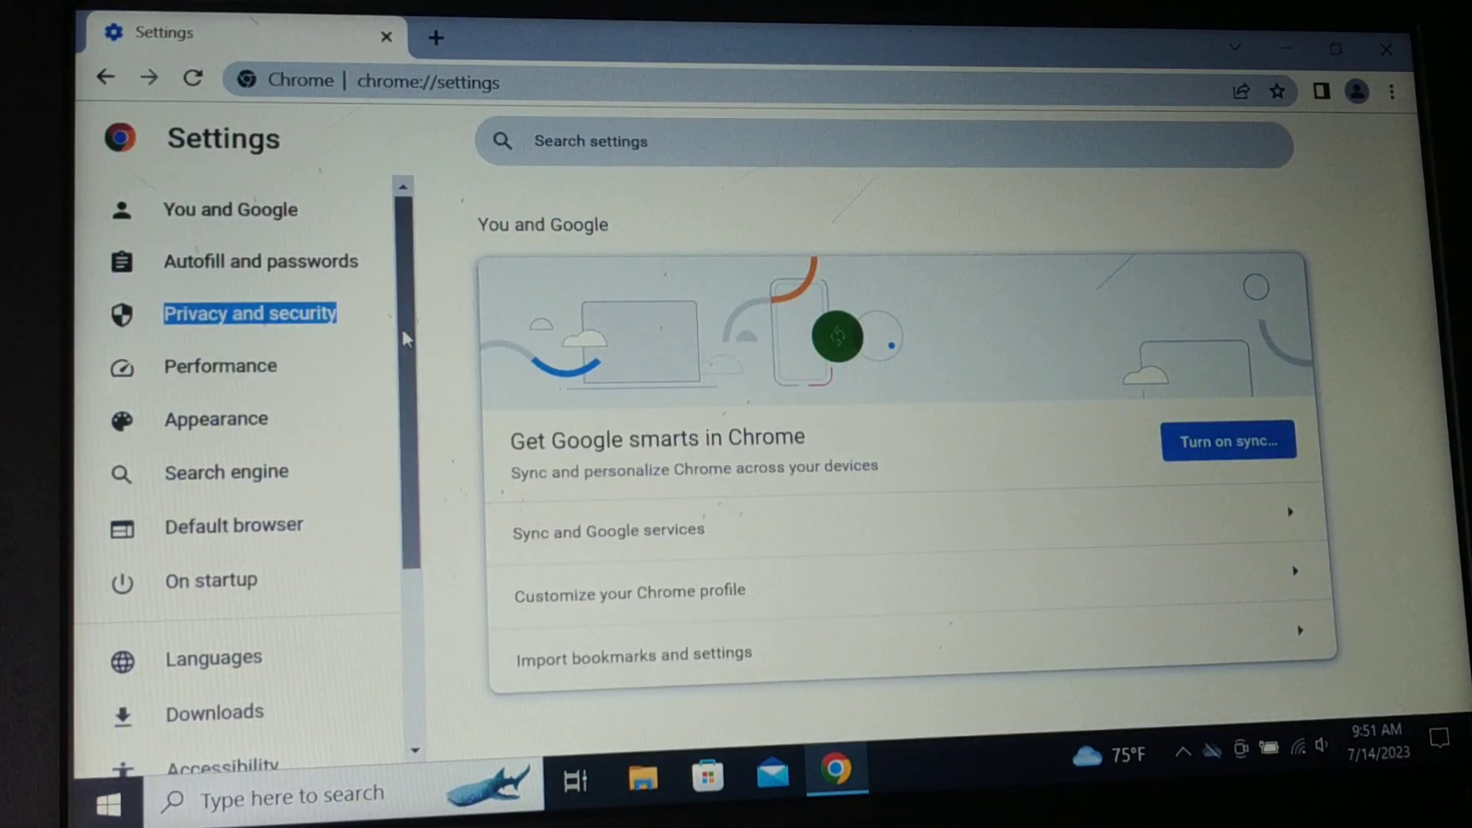
scroll(409, 519, down, 3)
click(198, 750)
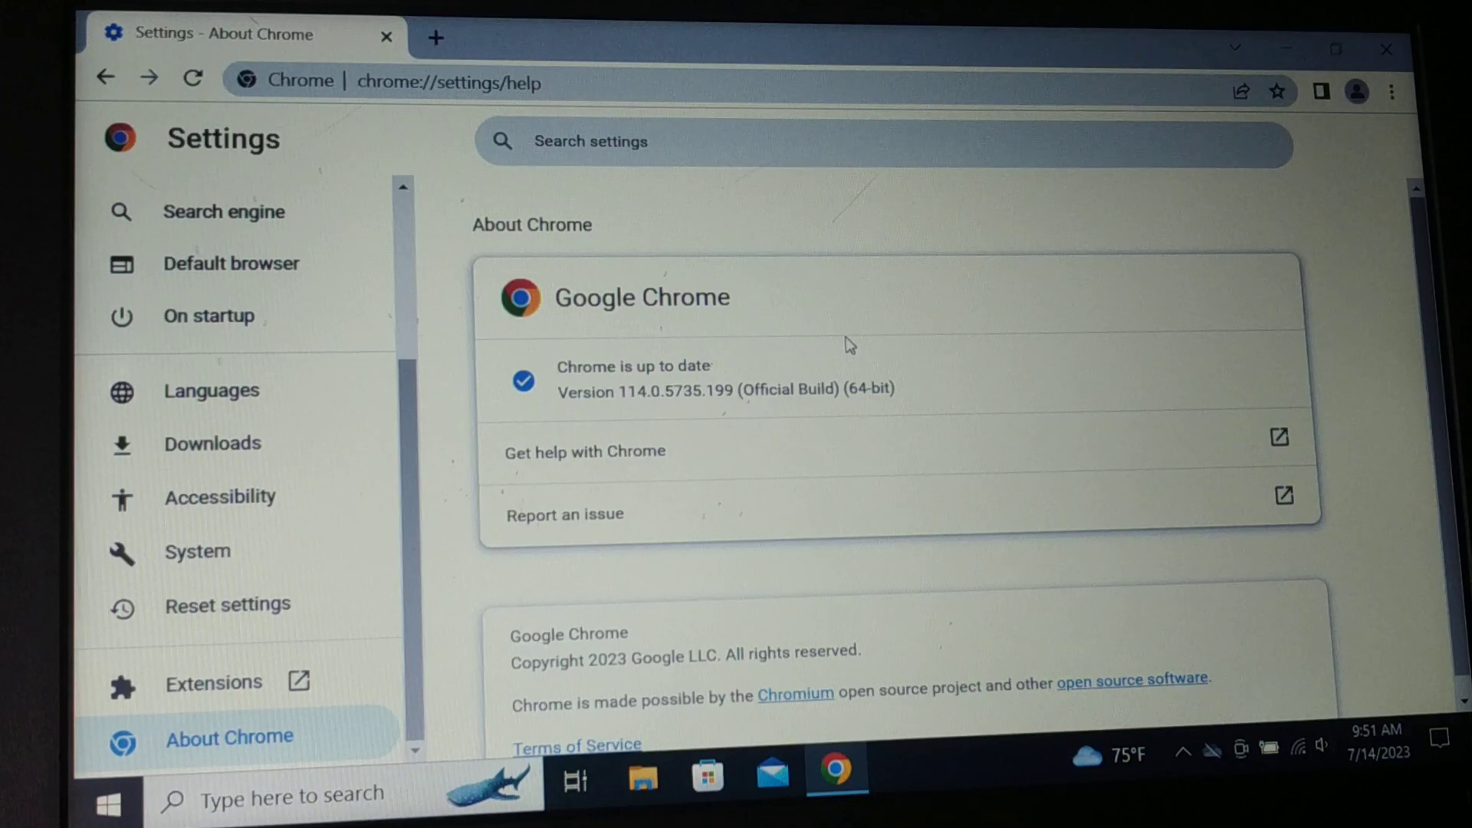
key(alt+F4)
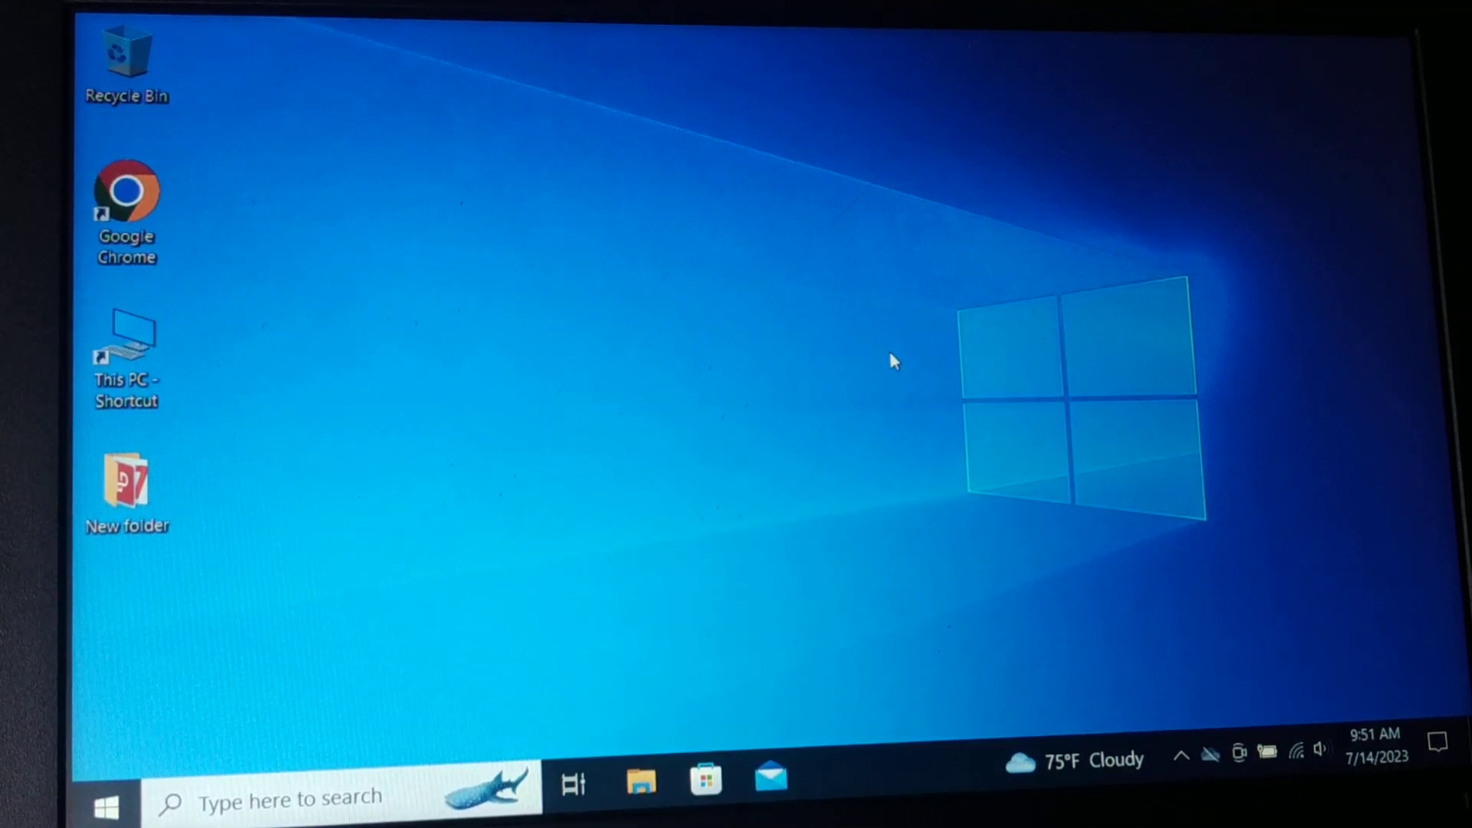
Find Check for updates via taskbar search and start a Windows Update check
click(273, 799)
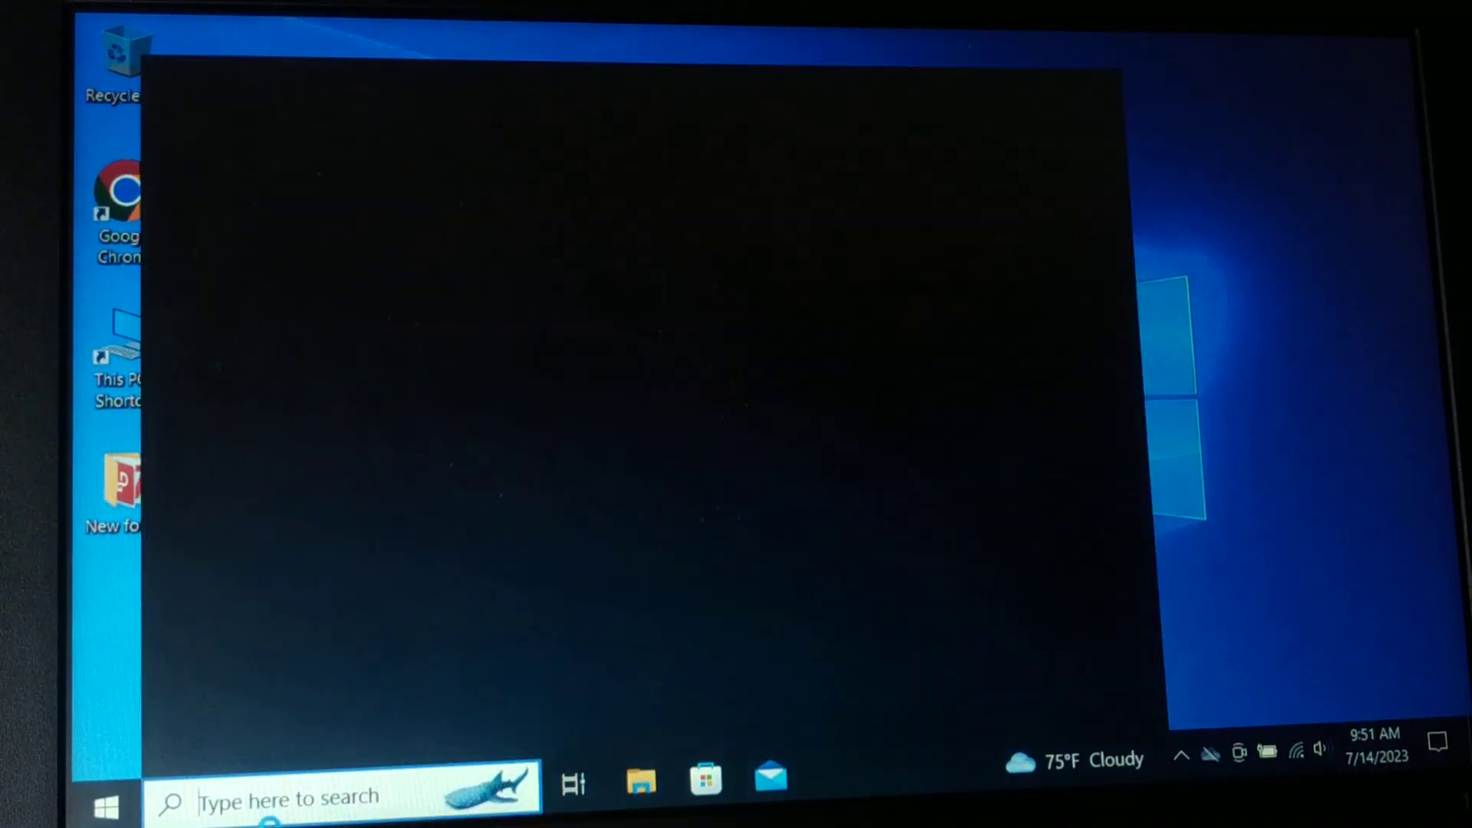
text(up)
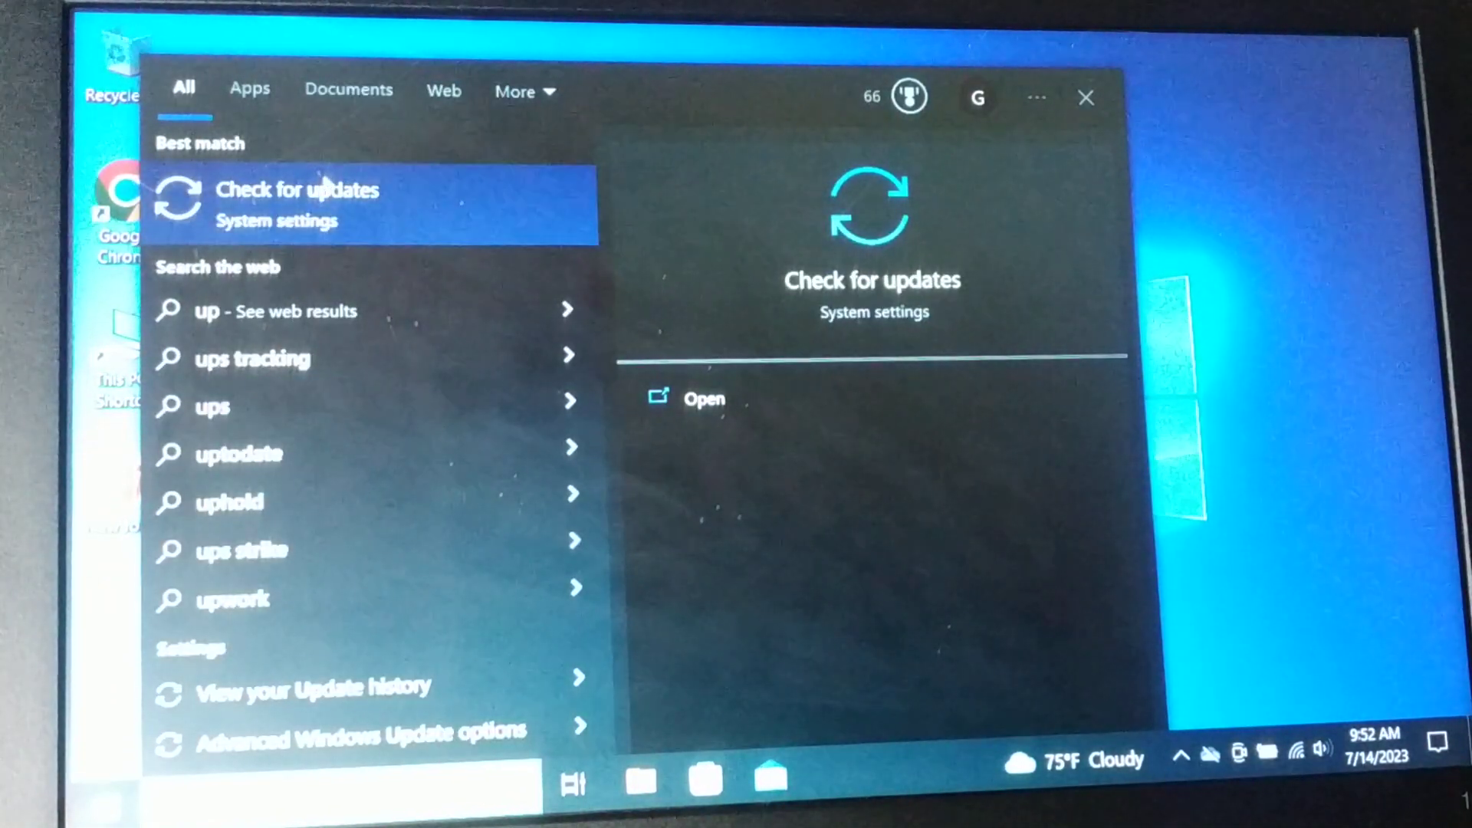
click(265, 191)
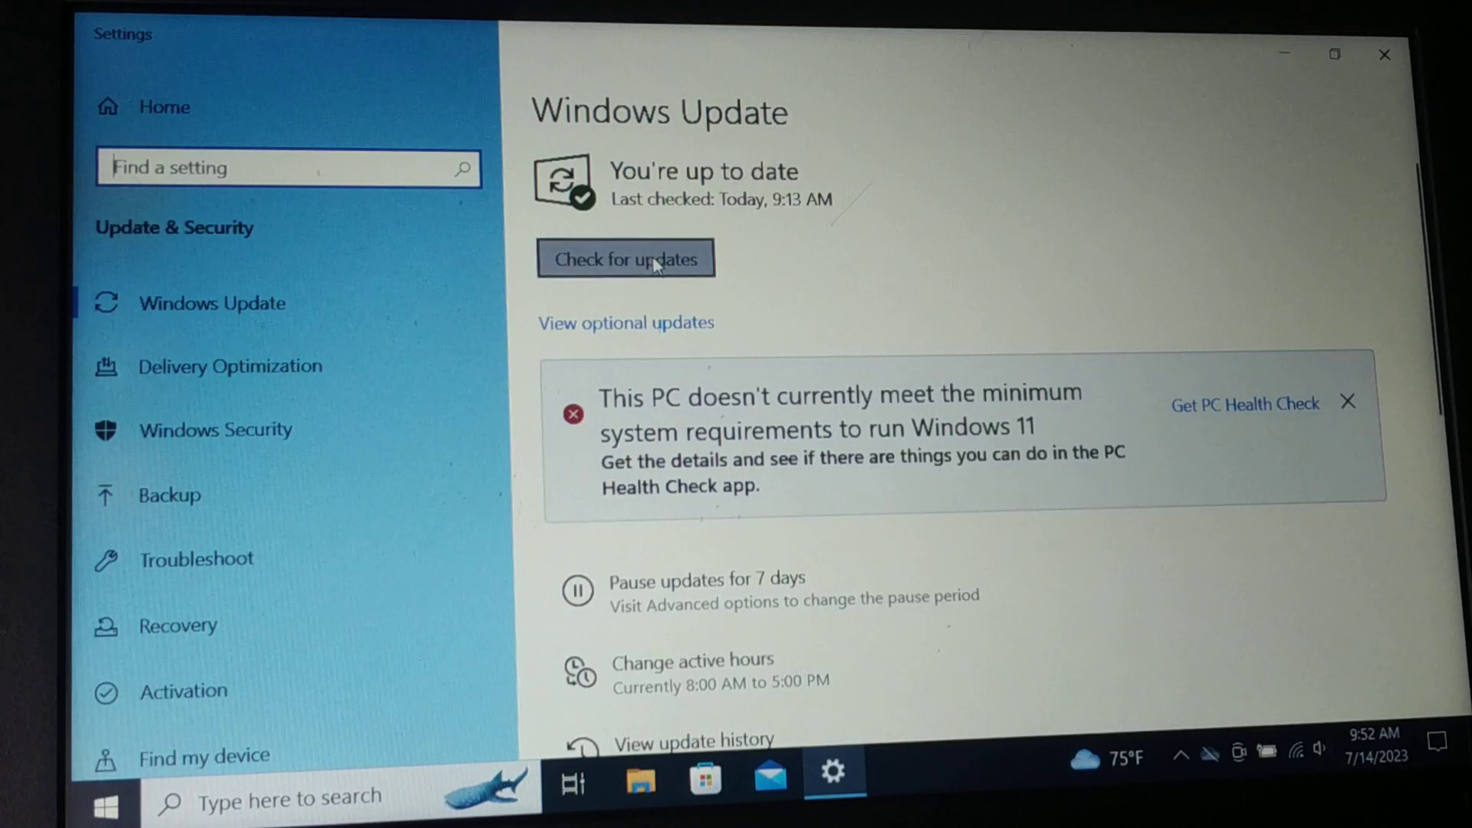
click(657, 259)
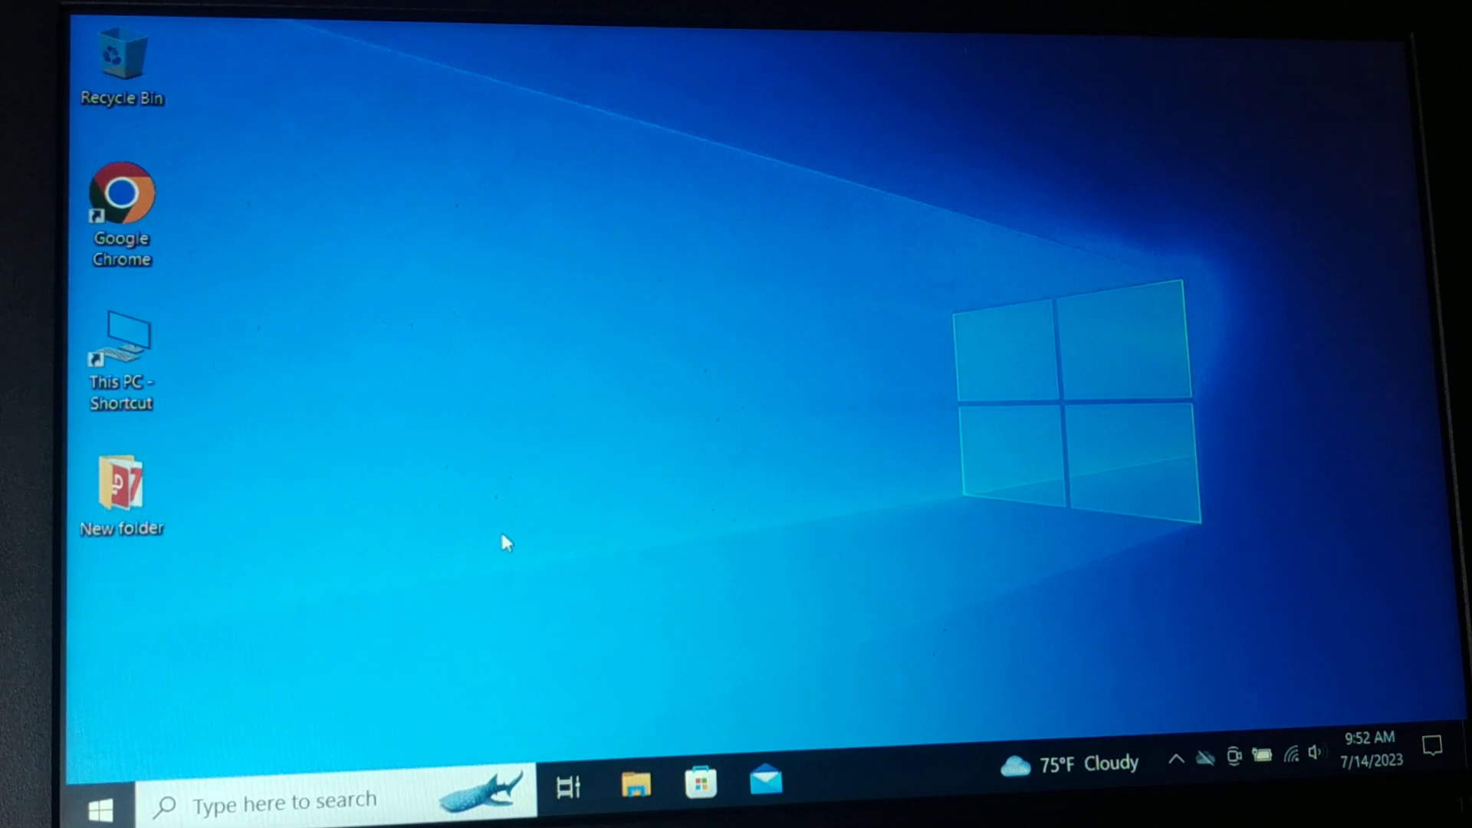
Restart the computer using Restart in the Shut Down Windows dialog
key(super)
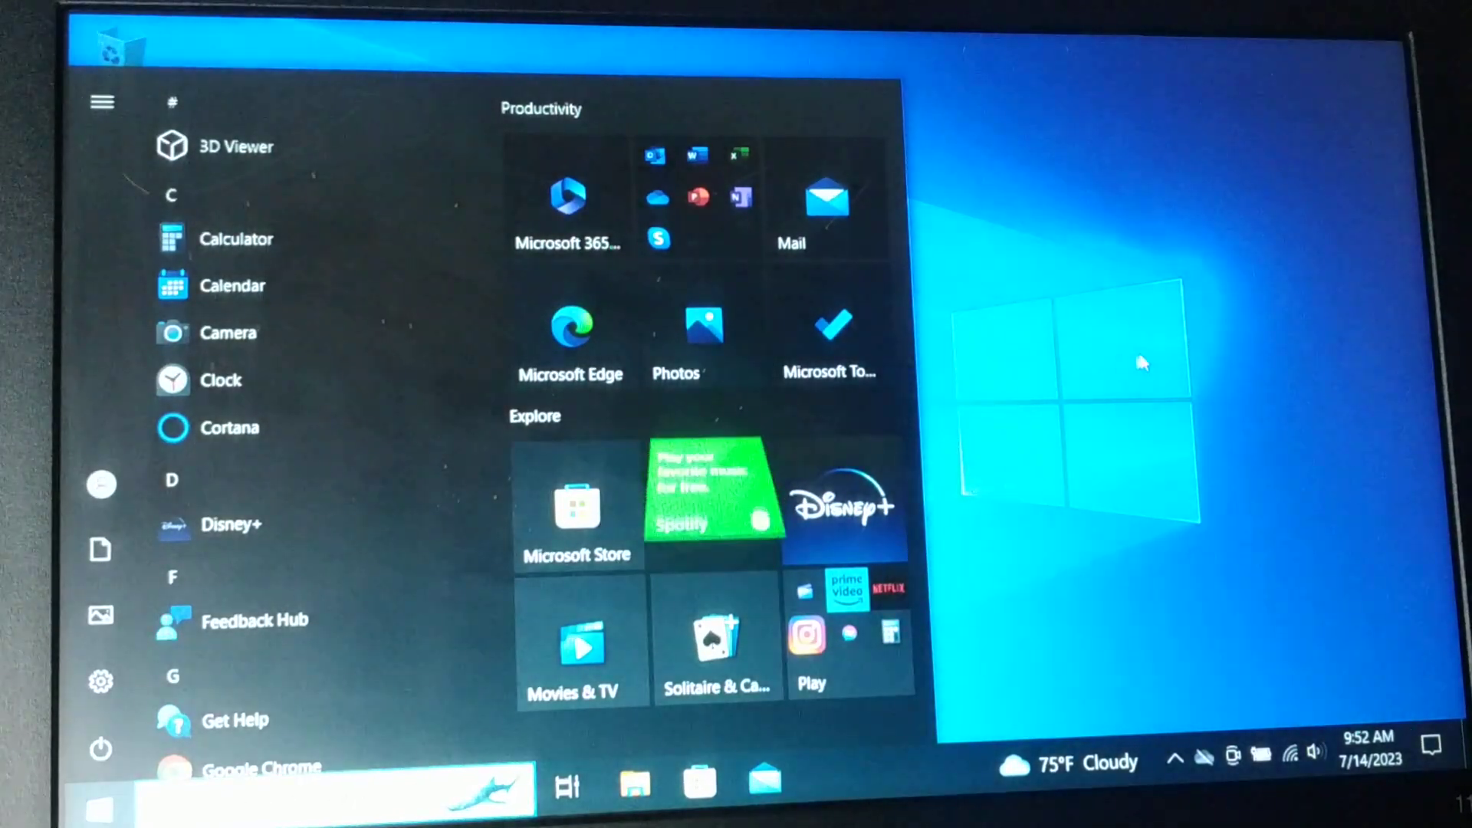
click(1142, 362)
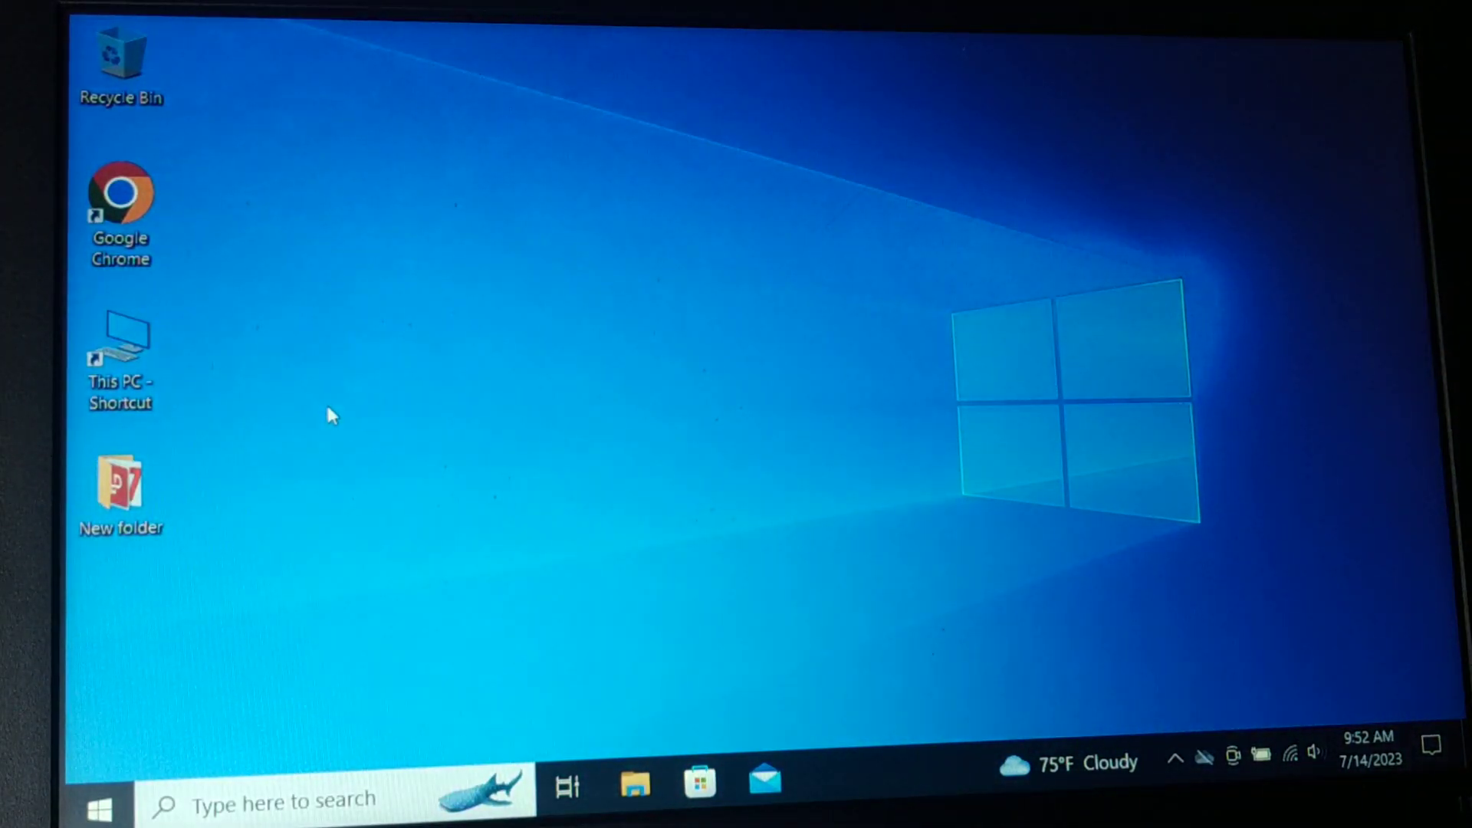
key(alt+F4)
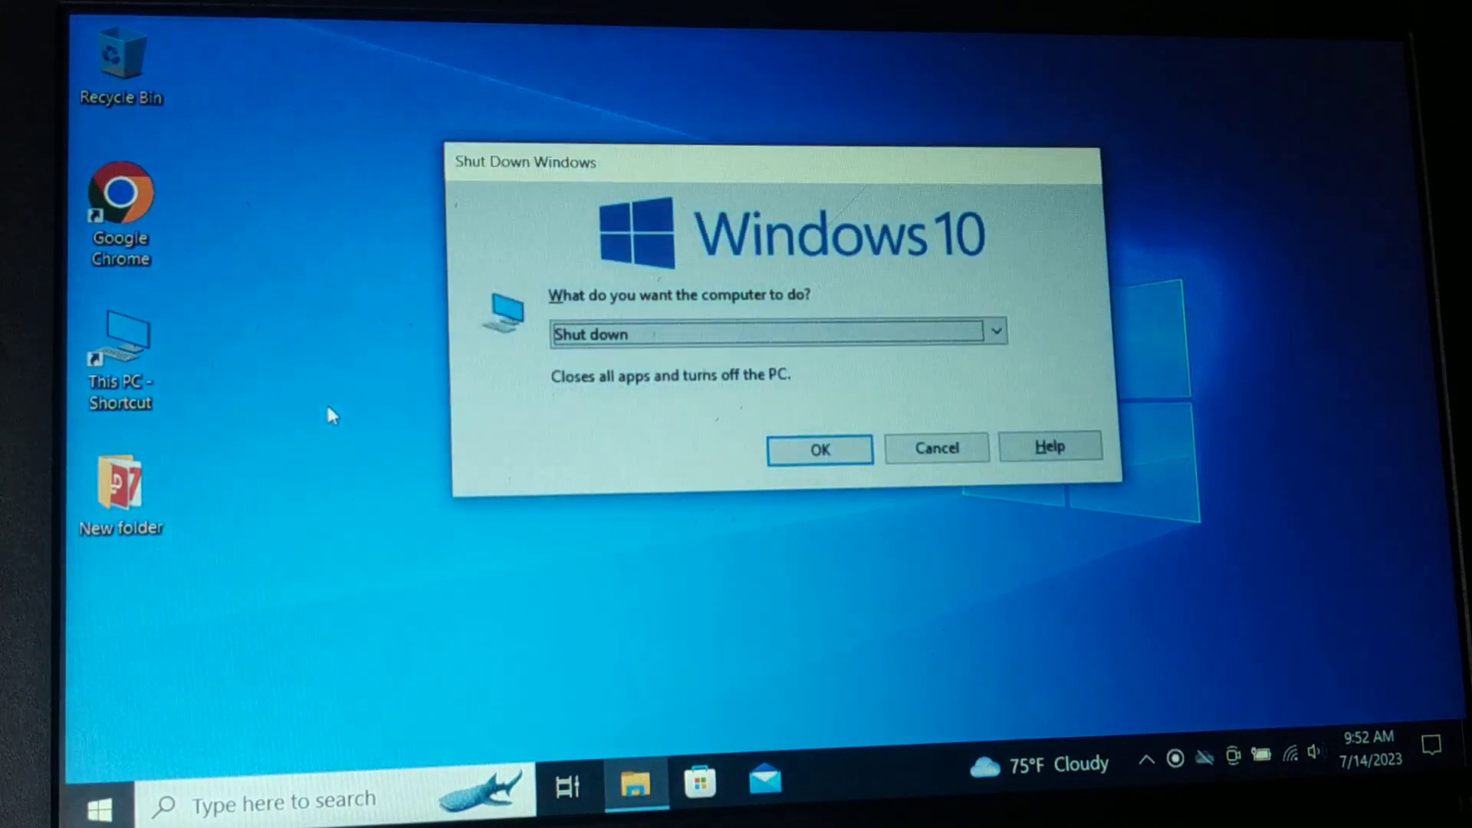
click(774, 328)
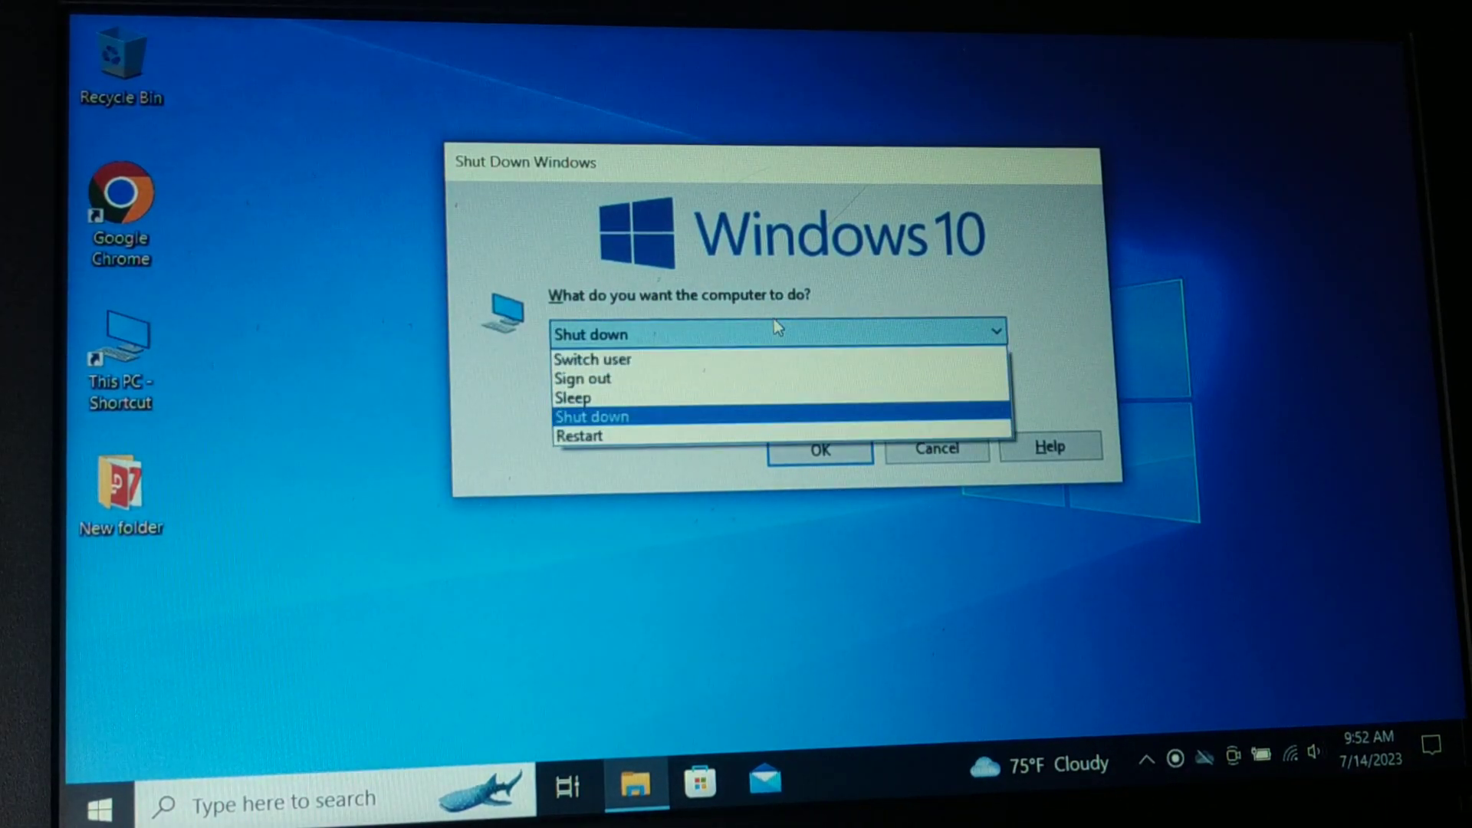
click(595, 435)
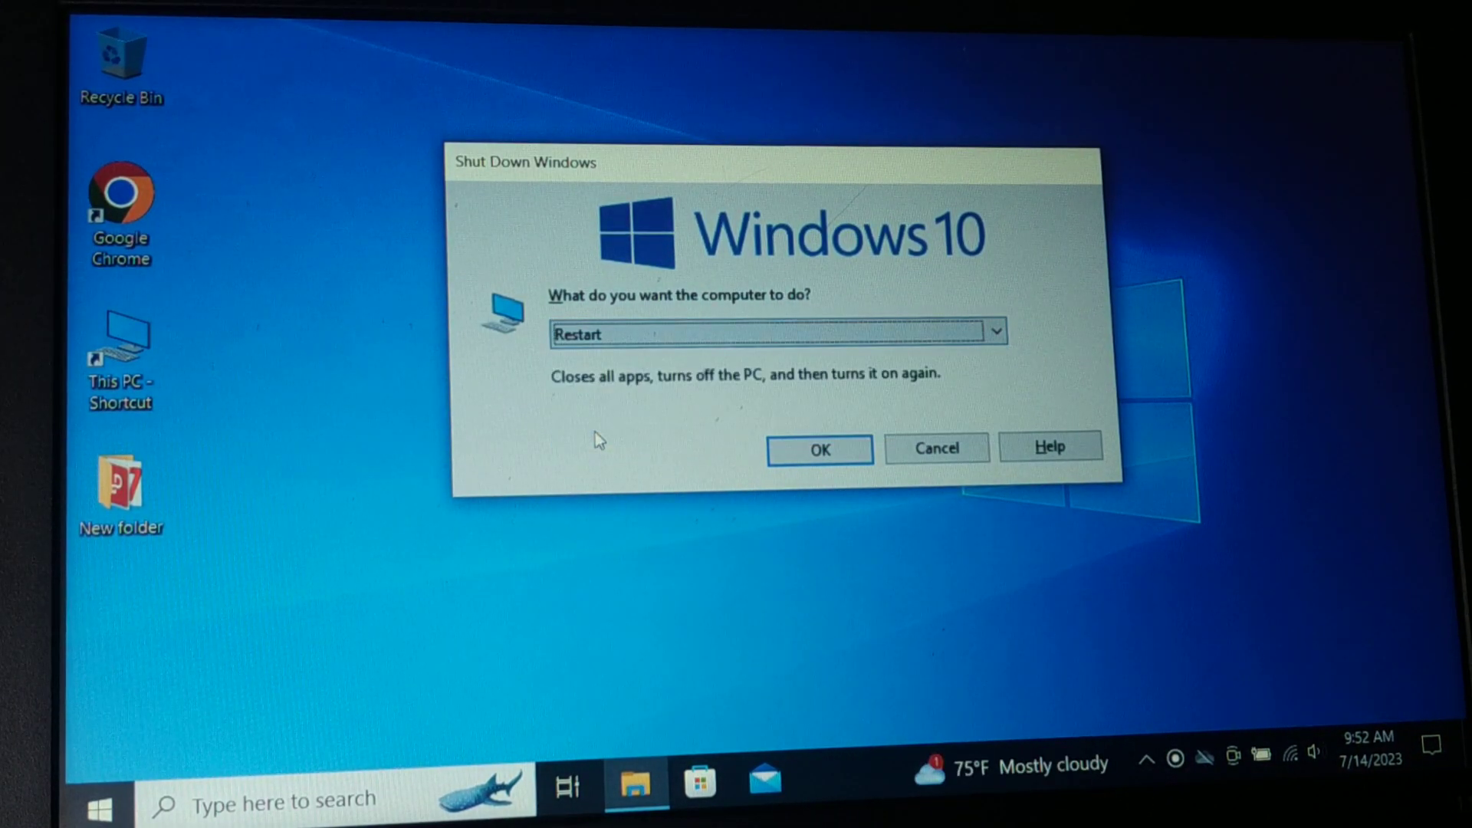
click(836, 450)
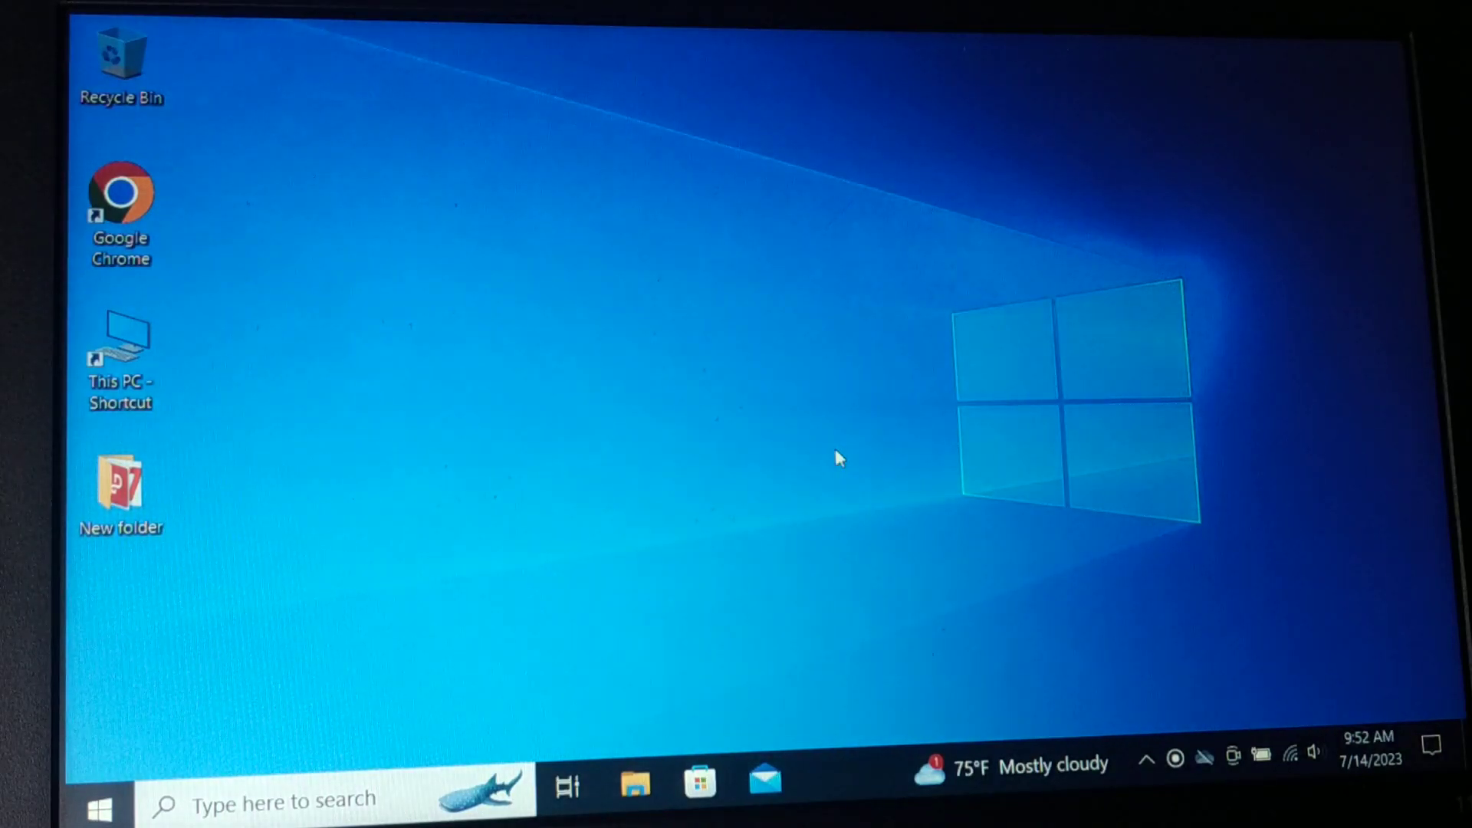